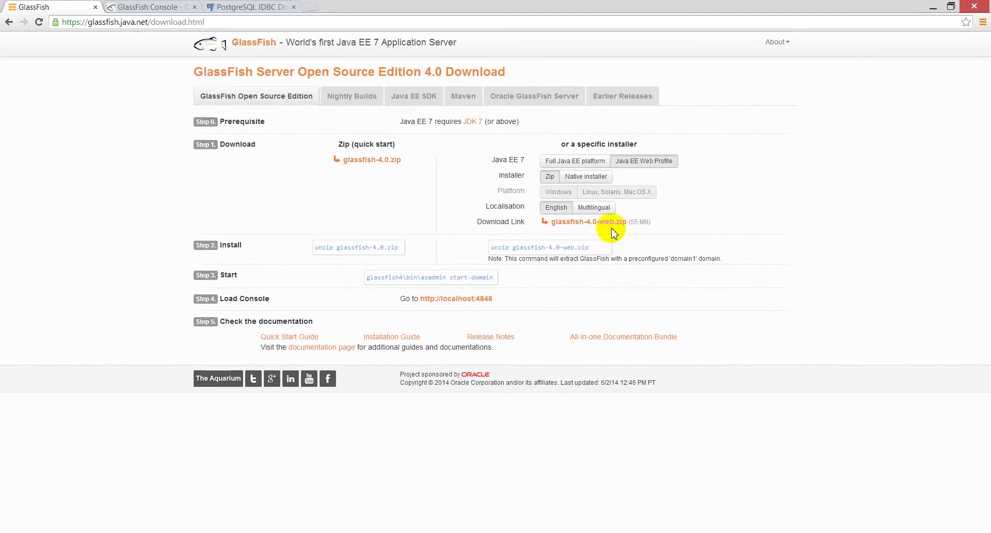
- Bring the 88.86.107.134 PuTTY terminal session in front of the GlassFish download page
mouse_move(150, 532)
click(176, 478)
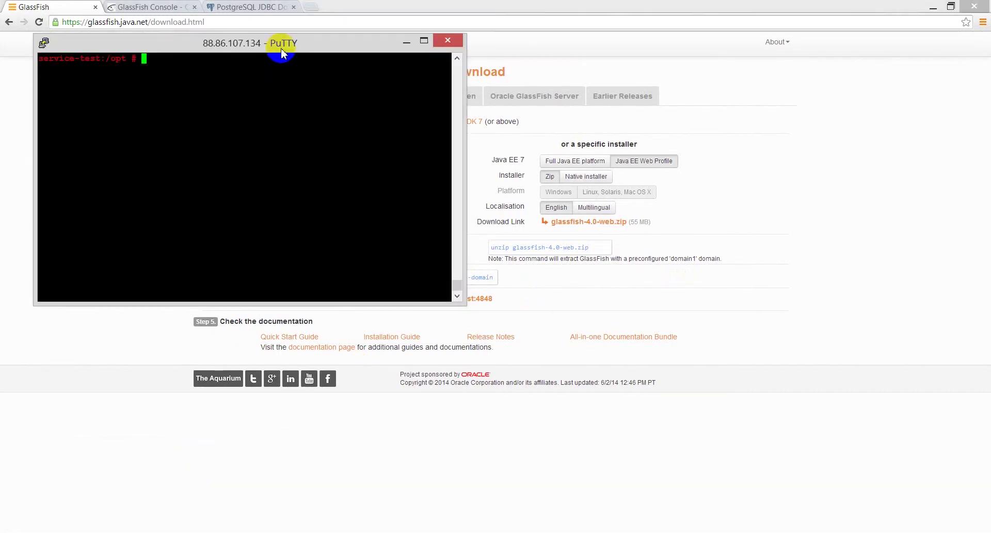
- Verify with /opt/java64/bin/java -version that Java 1.7.0_51 is installed, then return to Chrome
drag(281, 44, 248, 38)
text(/opt/ja)
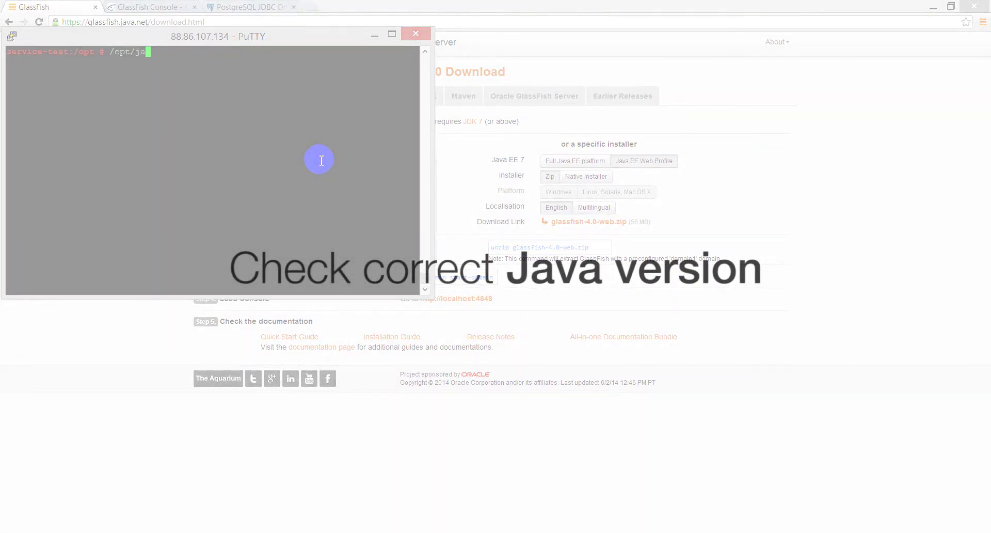
text(va64/bin/j)
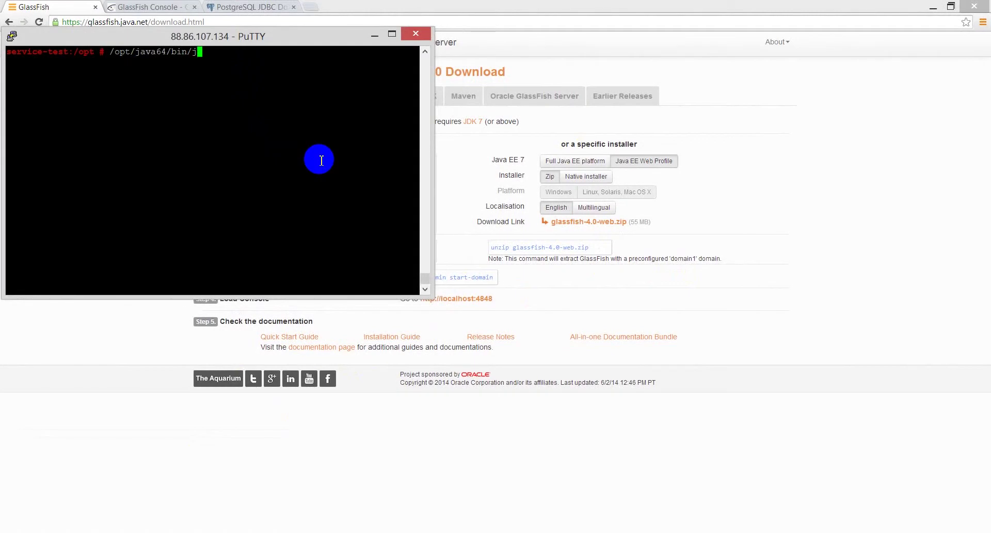
text(ava -version)
key(Return)
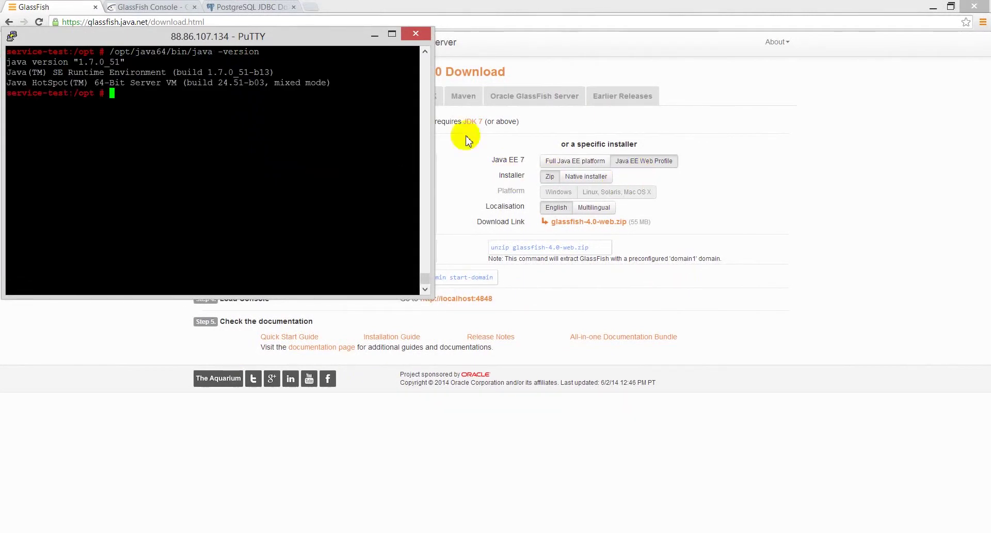
click(652, 222)
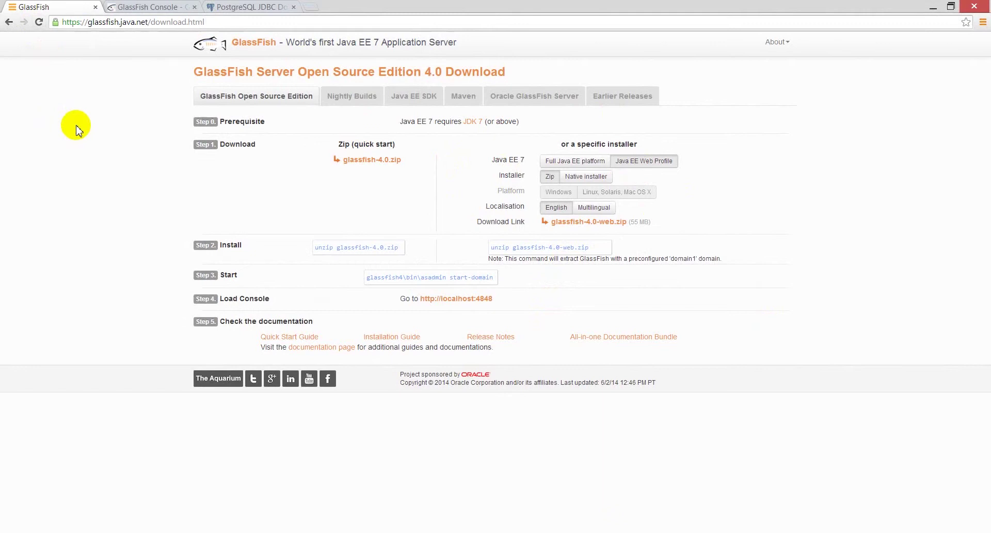
- Select Java EE Web Profile, Zip, and copy the glassfish-4.0-web.zip download link
click(642, 163)
click(549, 184)
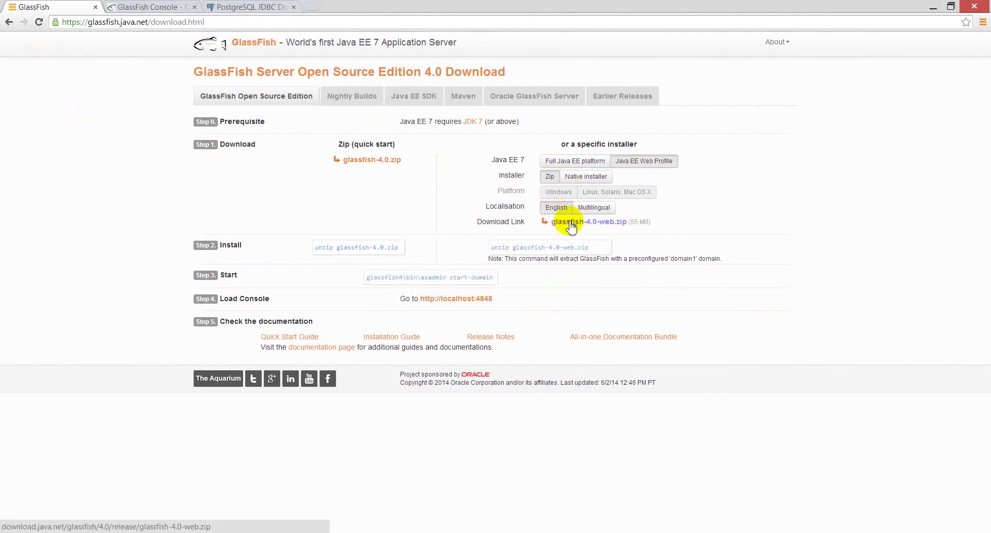
right_click(568, 222)
click(599, 287)
- Download glassfish-4.0-web.zip onto the server with wget and the copied link
key(alt+Tab)
text(wget)
right_click(350, 205)
key(Return)
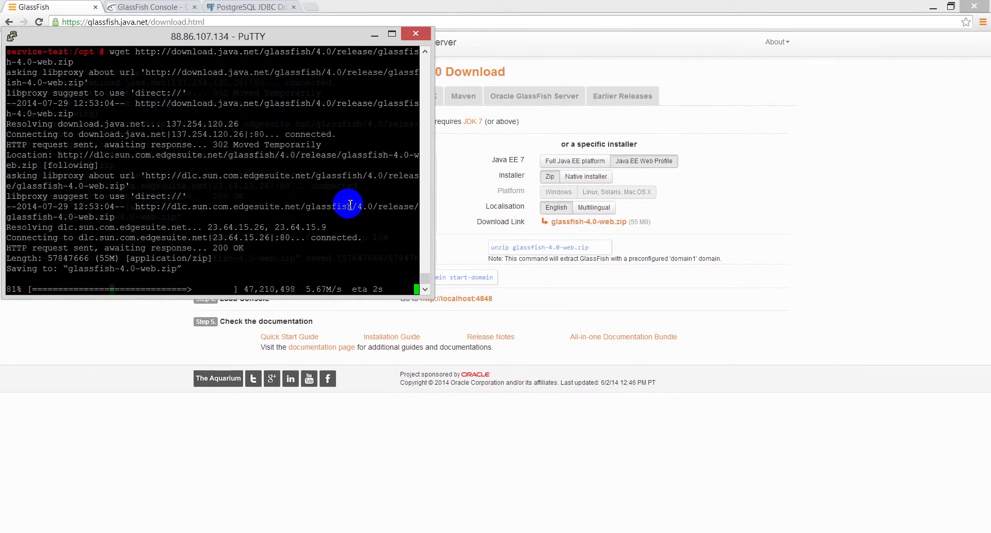
- Unzip glassfish-4.0-web.zip and open glassfish4/glassfish/config/asenv.conf in vi
text(unzip)
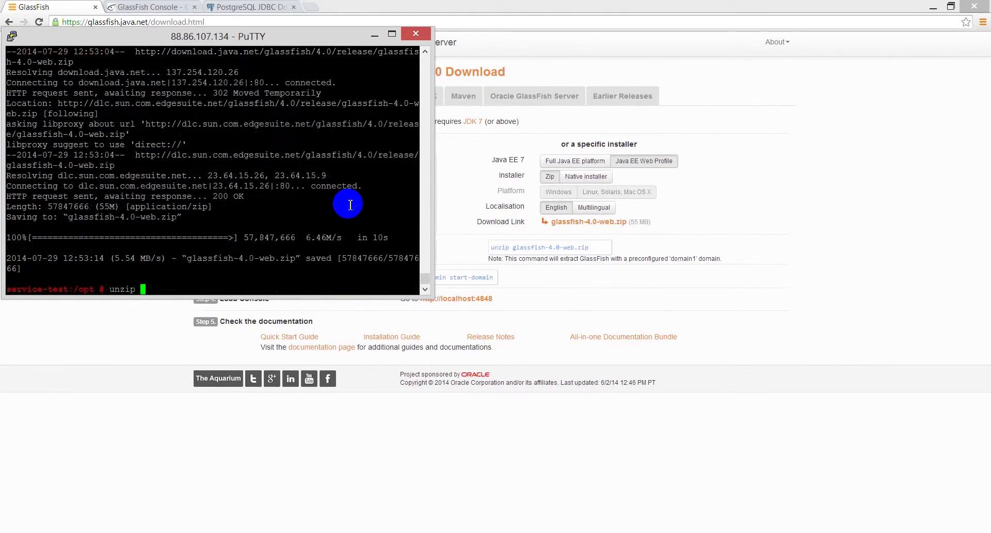
text( g)
key(Tab)
key(Return)
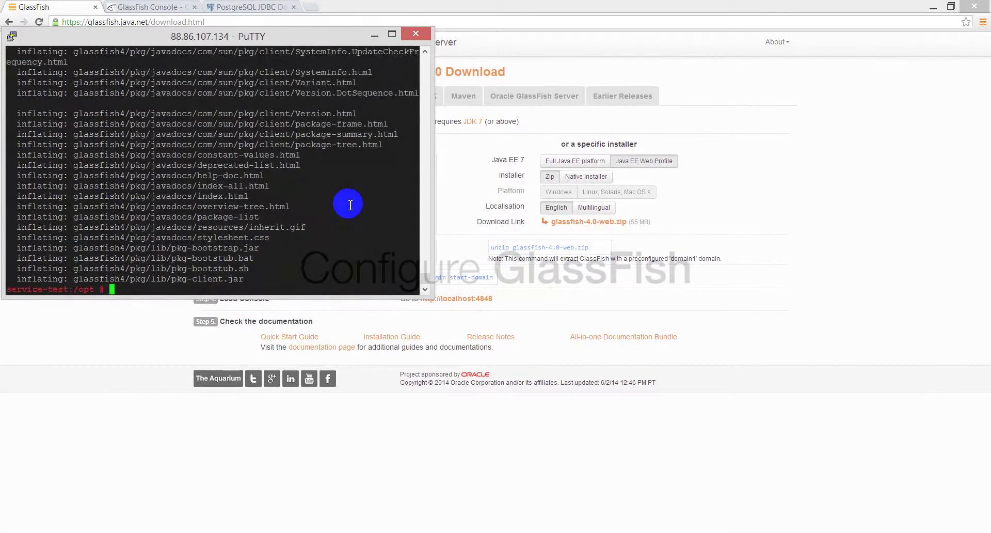
text(vi glassfish4/glassfish/config/asenv.co)
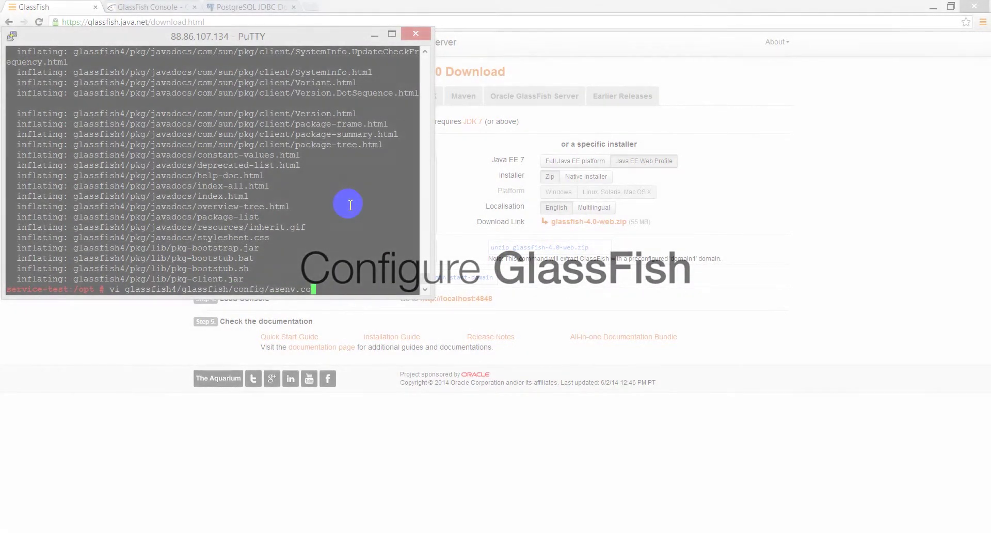
key(Return)
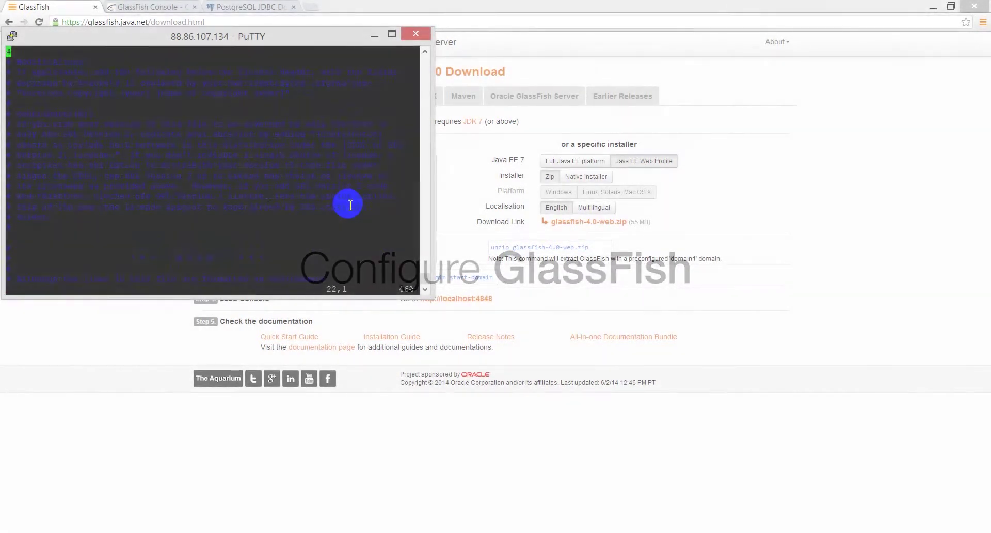
- Change AS_DEF_DOMAINS_PATH in asenv.conf to /data/glassfish
key(Up)
key(Up)
key(Up)
key(Up)
key(Up)
key(Up)
key(Up)
key(Up)
key(Down)
key(Down)
key(Down)
key(Down)
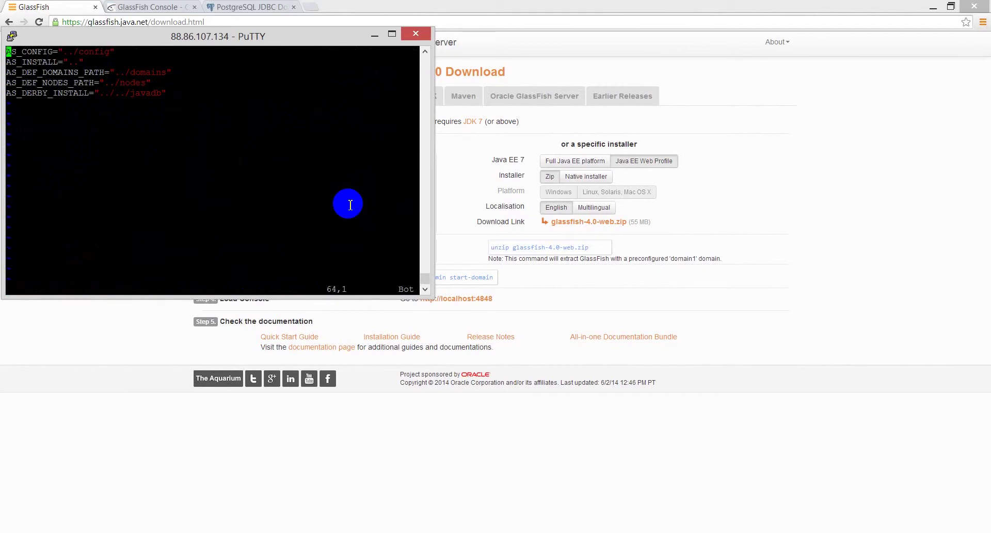
key(End)
key(Left)
key(i)
key(BackSpace)
key(BackSpace)
key(BackSpace)
key(BackSpace)
key(BackSpace)
key(BackSpace)
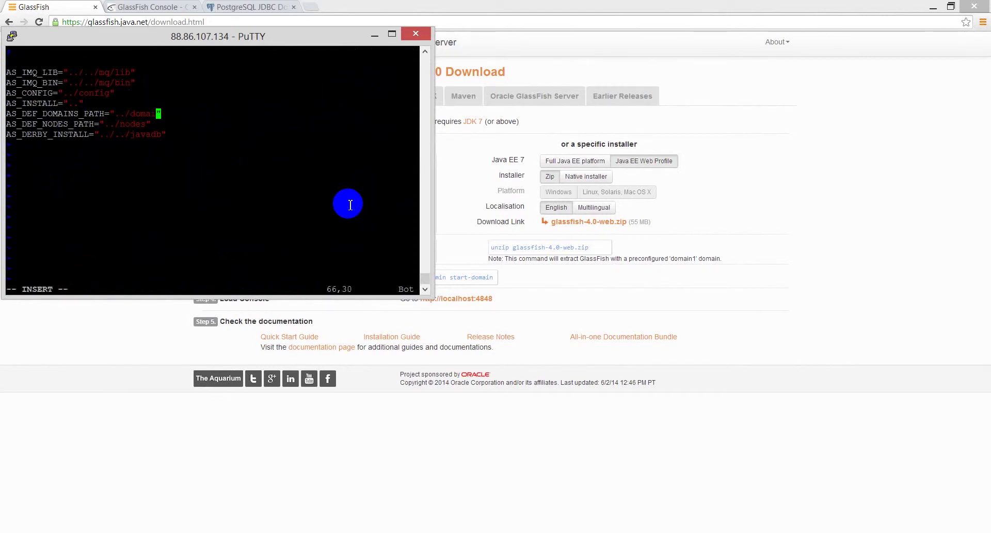
key(BackSpace)
text(/data/glassfi)
text(sh)
- Add an AS_JAVA="/opt/java64" line and save asenv.conf with :wq
key(Down)
key(Down)
key(Return)
text(AS_JAVA="")
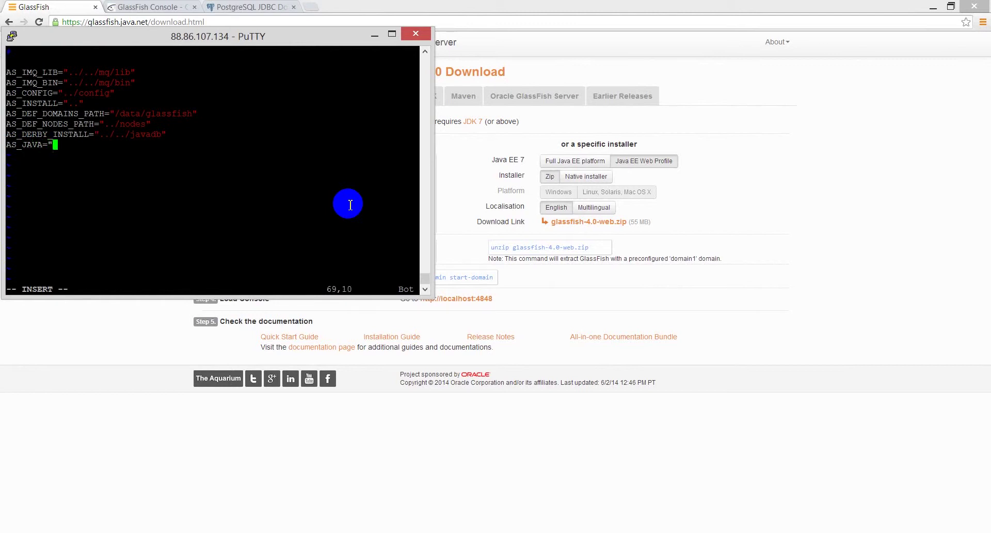
key(Left)
text(/opt/jav)
key(Escape)
text(:wq)
key(Return)
text(/opt/glassfish4/bin/asadmin)
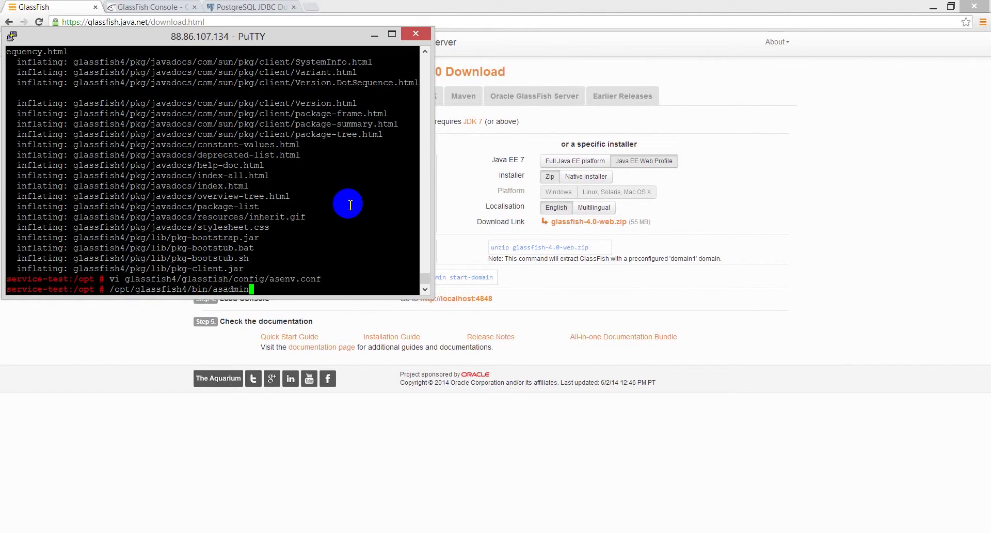
text( create-domain)
- Run asadmin create-domain for belladati-test with the default admin user, then start-domain belladati-test
key(Return)
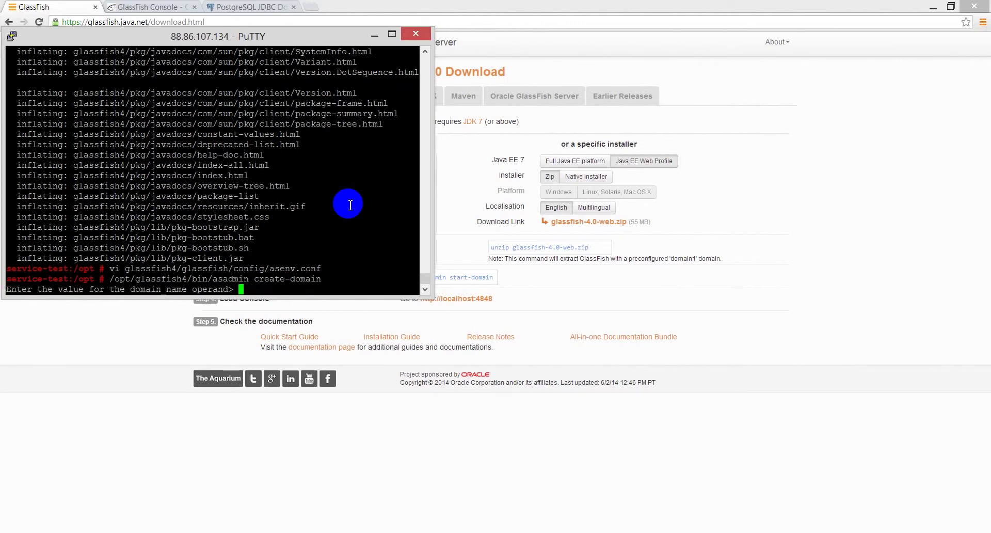
text(belladati-test)
key(Return)
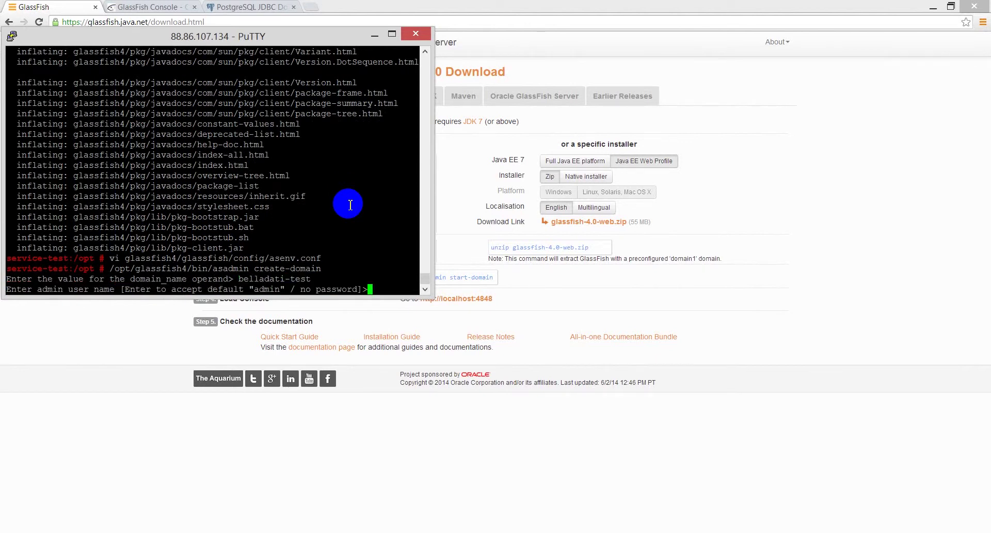
key(Return)
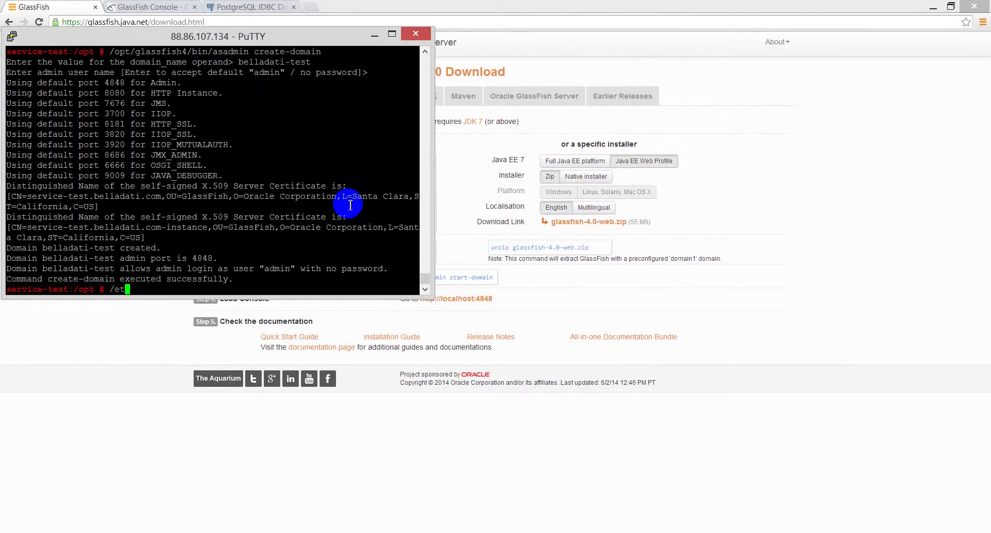
text(/opt/glassfish4/bin/start)
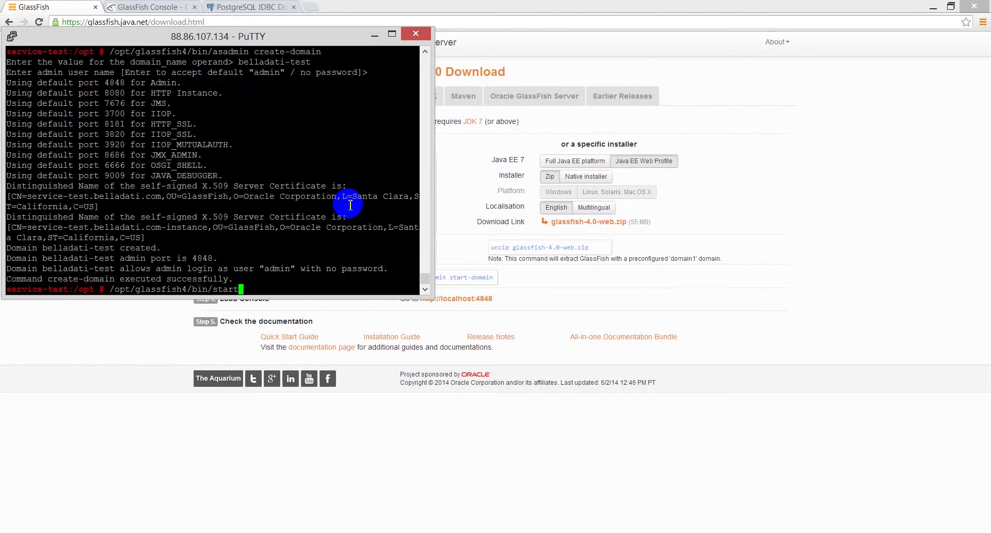
text(asadmin start-domain belladati-test)
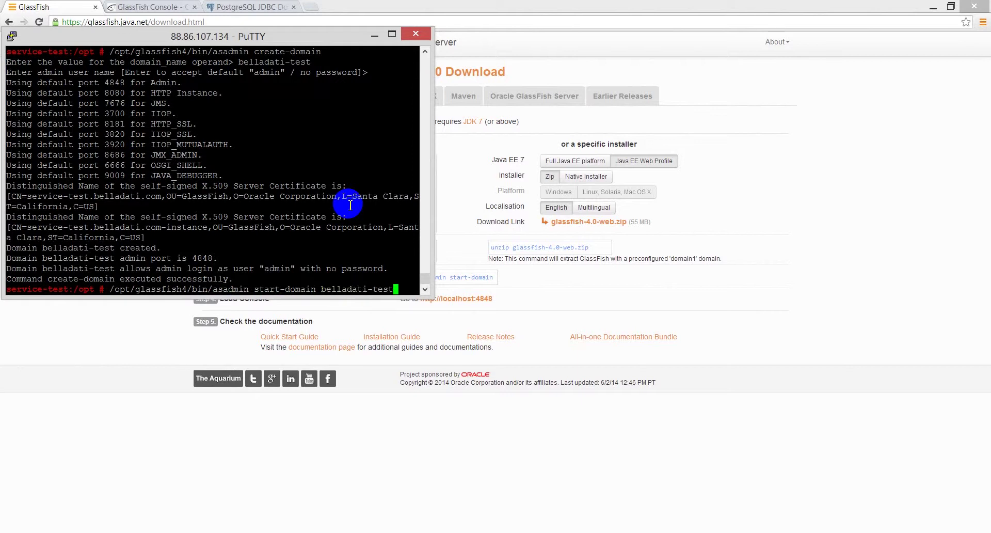
key(Return)
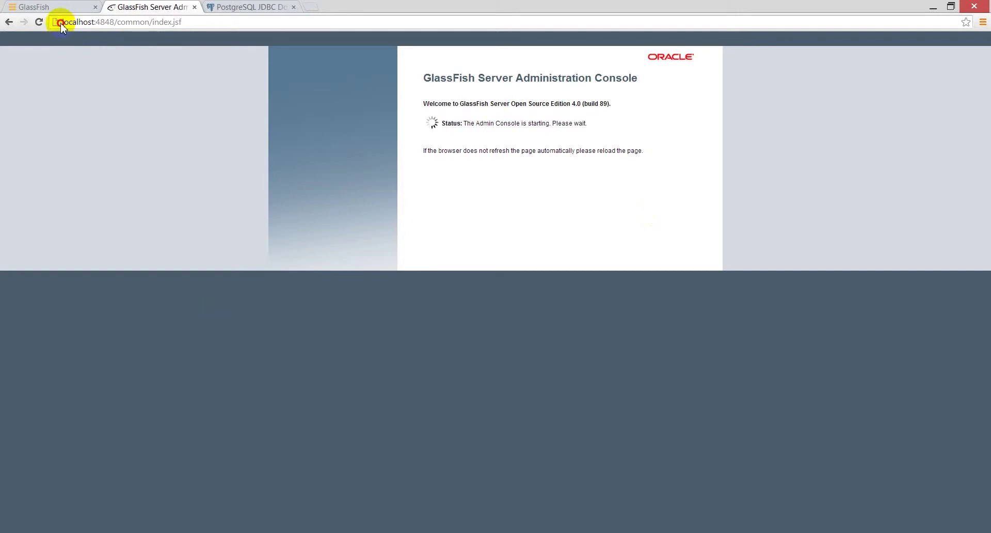
- Check the 4848 port in the console address while the belladati-test Admin Console finishes loading
click(78, 23)
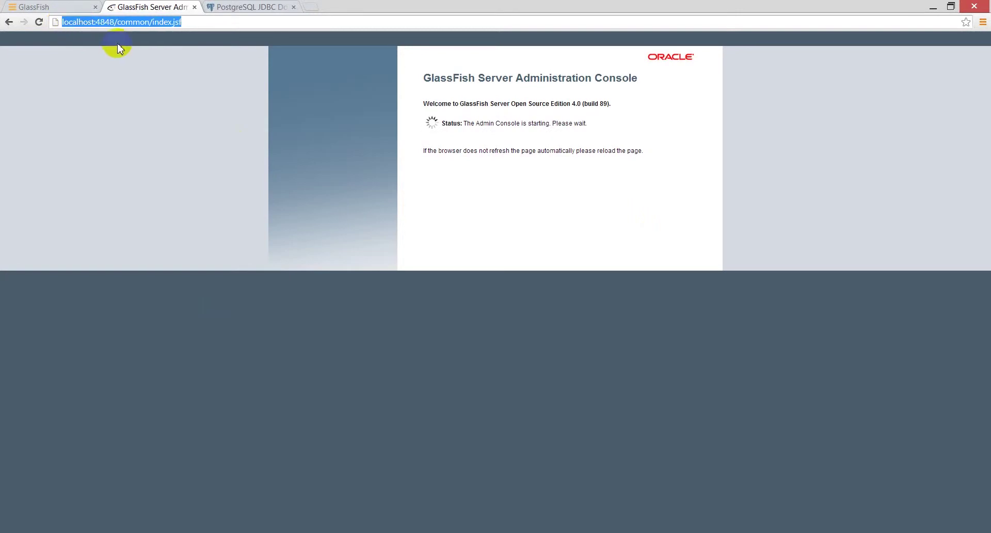
click(113, 23)
double_click(102, 23)
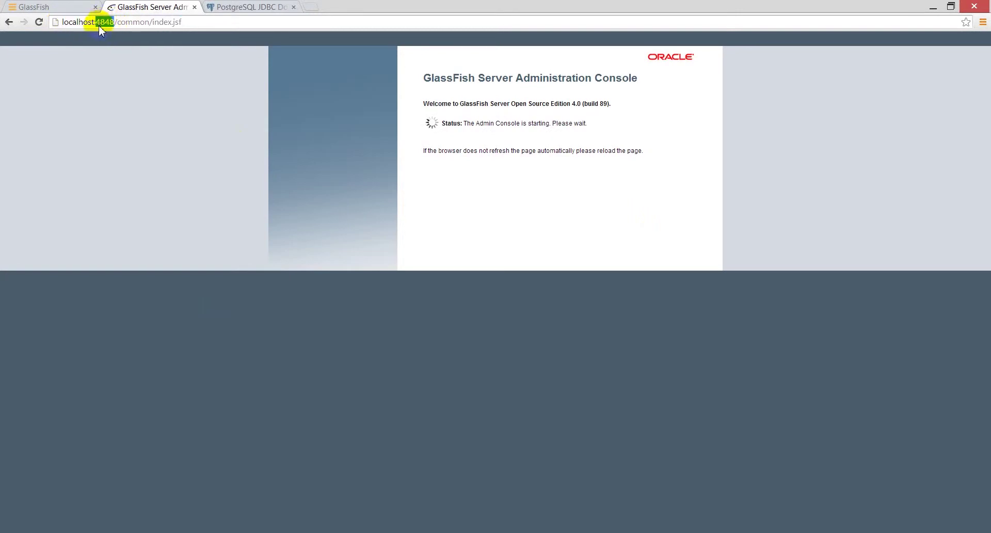
click(190, 359)
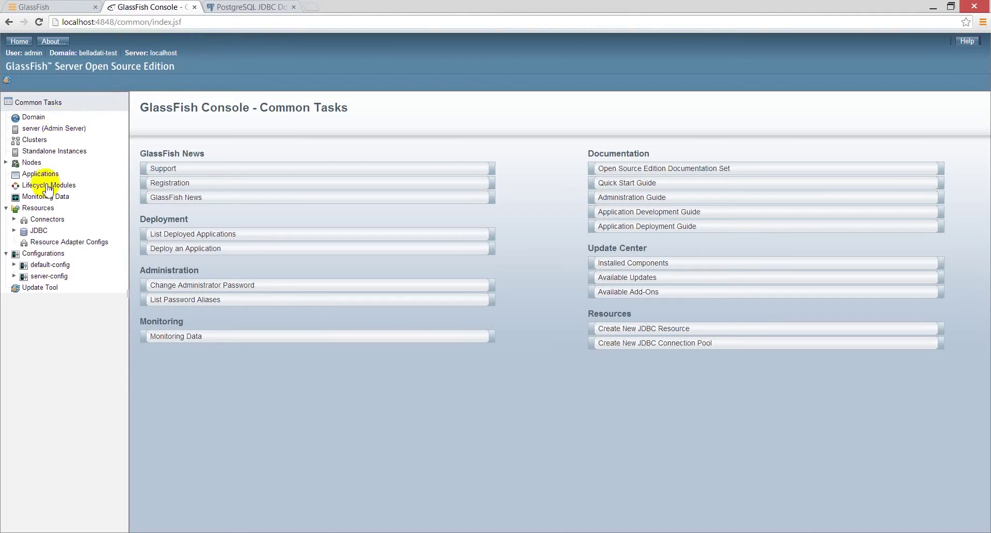
- Open the JVM Options list under server-config JVM Settings
click(14, 275)
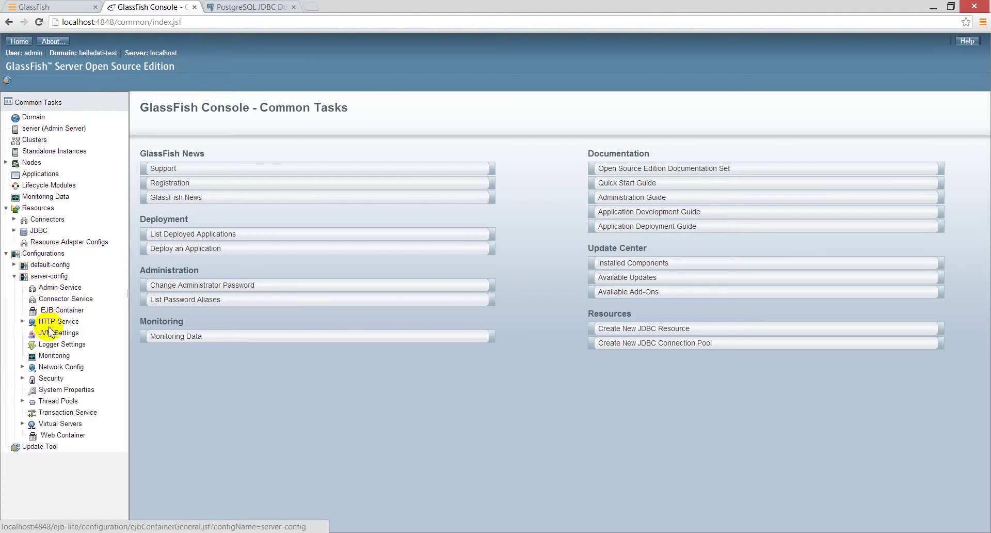
click(56, 333)
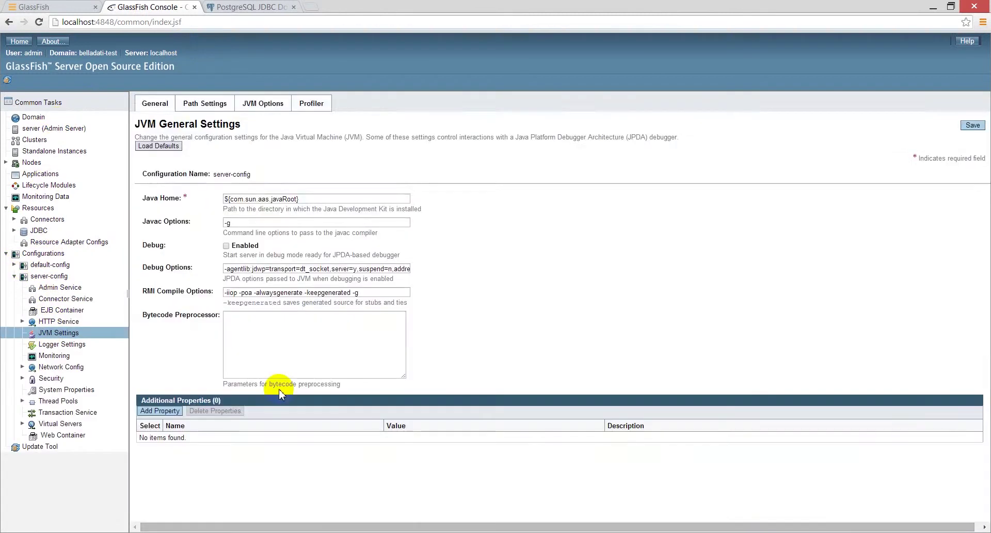
click(263, 109)
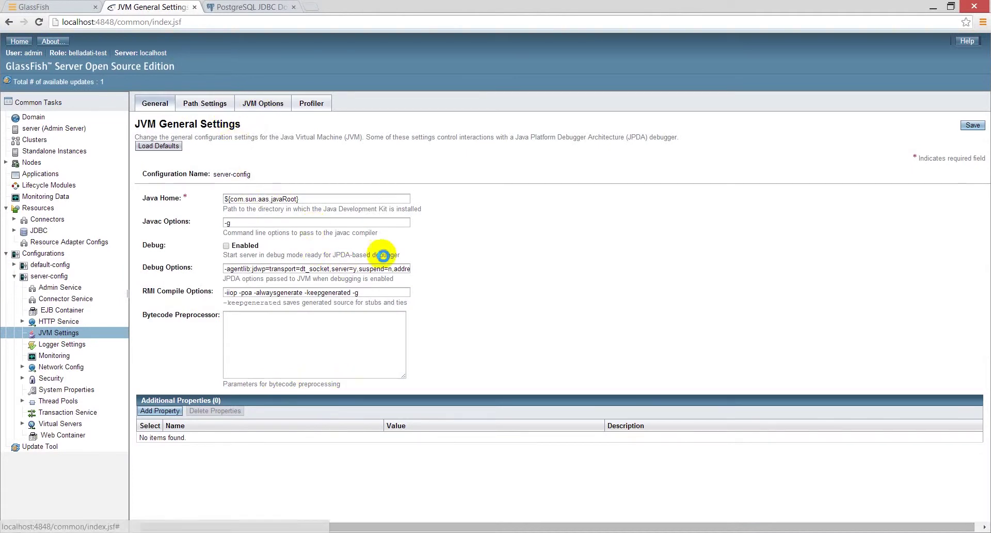
scroll(716, 345, down, 1)
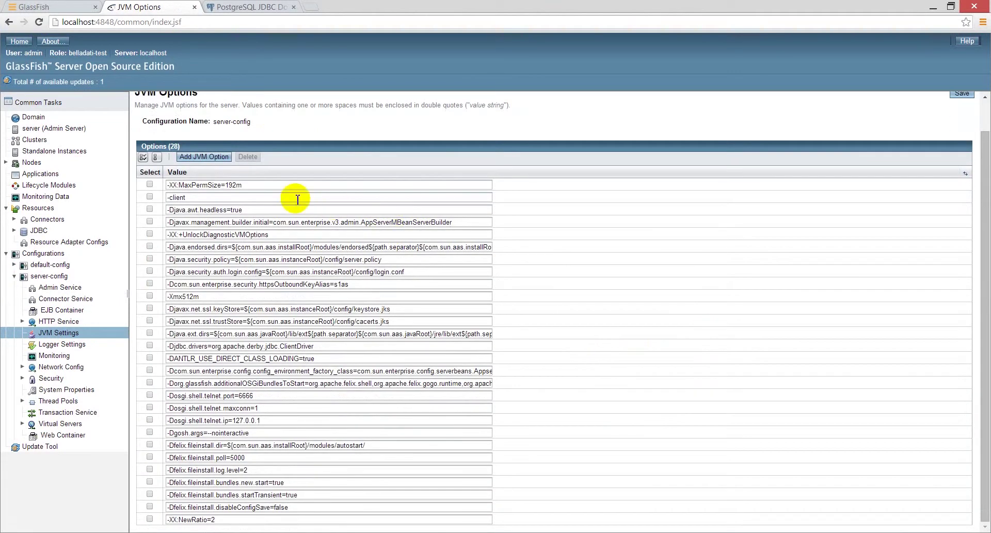
- Change -Xmx512m to -Xmx16000m, add -Xms2048m, and save the JVM options
click(236, 185)
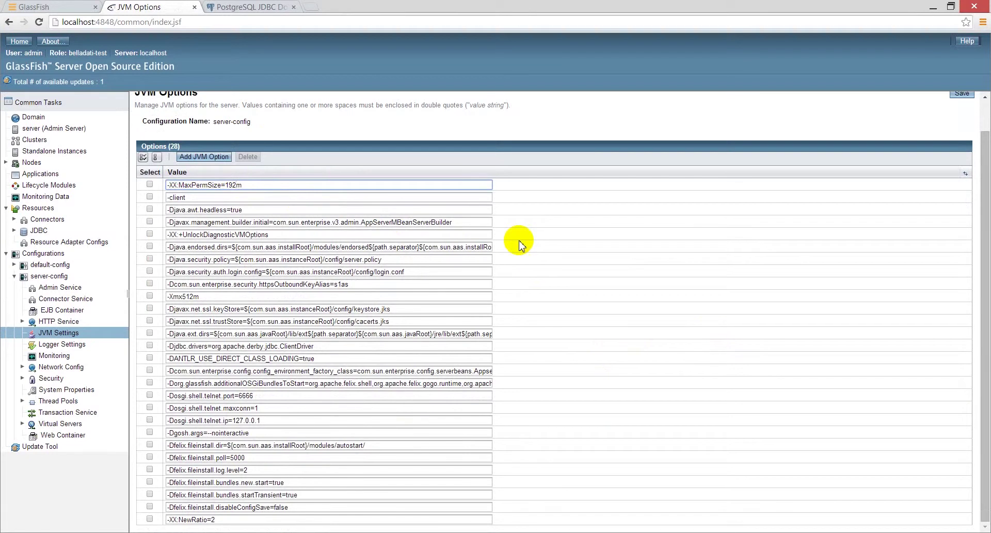
key(Tab)
key(Tab)
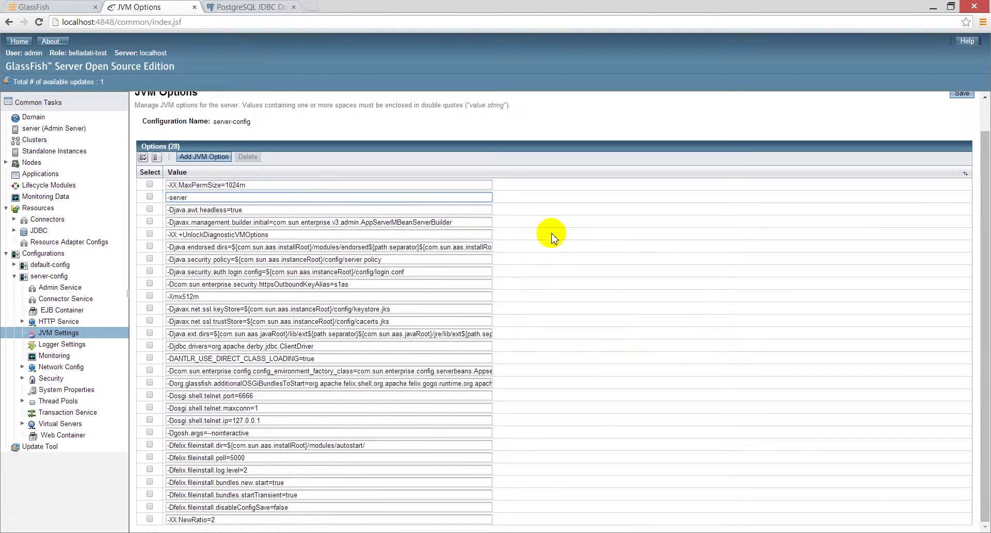
click(183, 296)
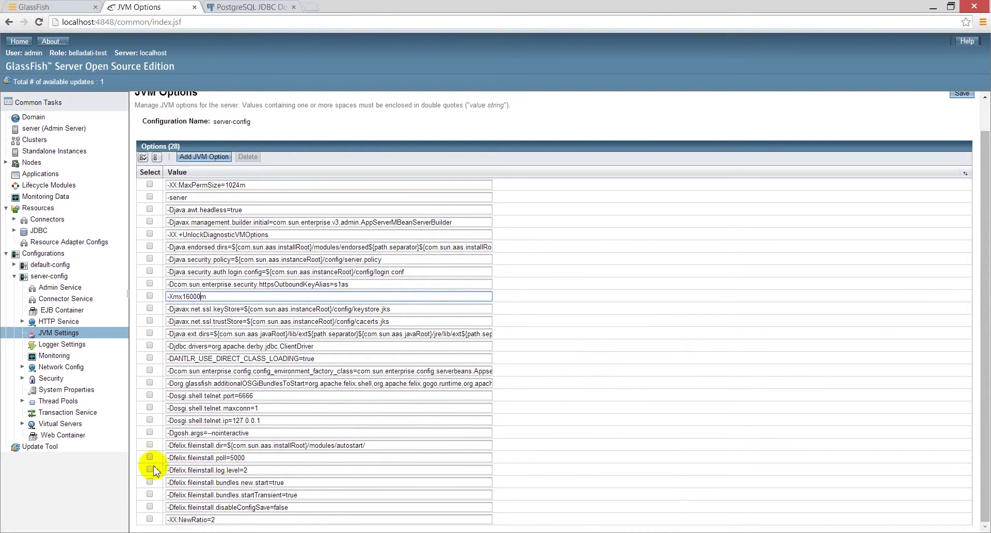
click(182, 157)
click(194, 184)
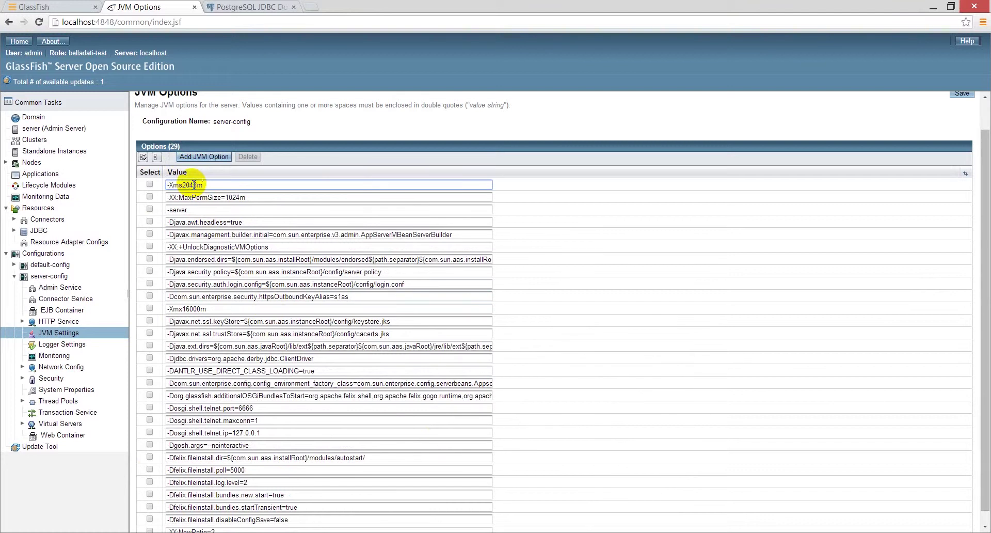
scroll(532, 333, down, 1)
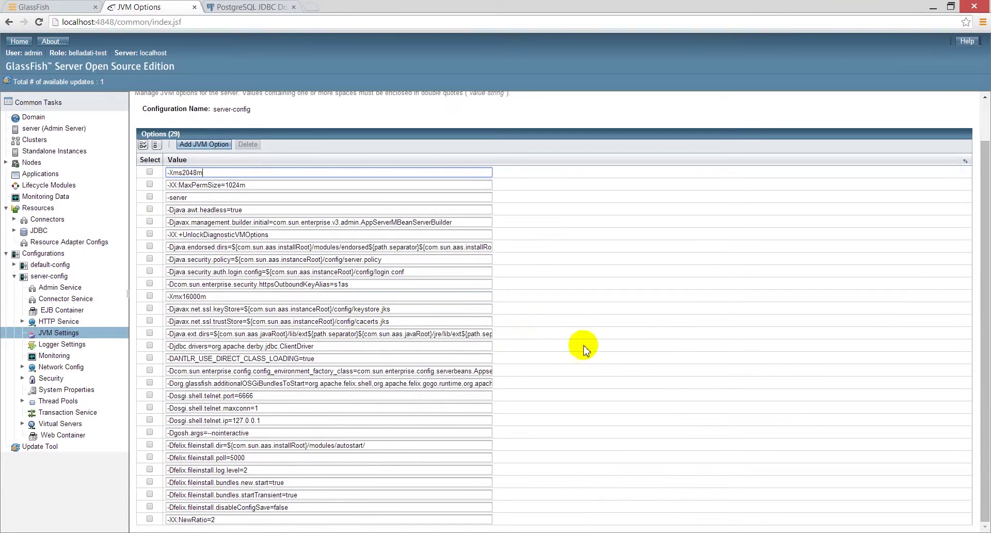
scroll(671, 413, up, 2)
click(962, 125)
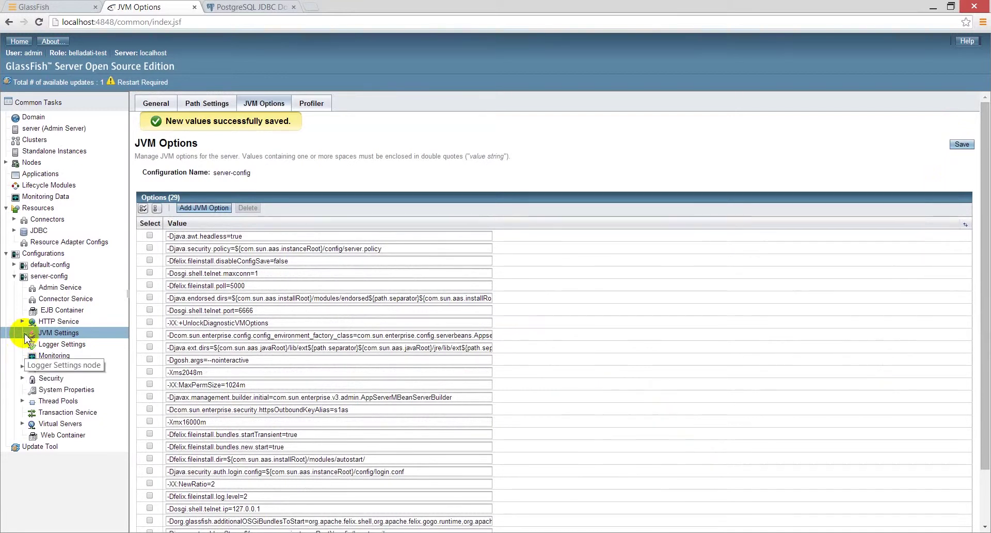
- Set http-listener-2 to port 8443 with server name service-test.belladati.com:443 and save
click(22, 321)
click(31, 332)
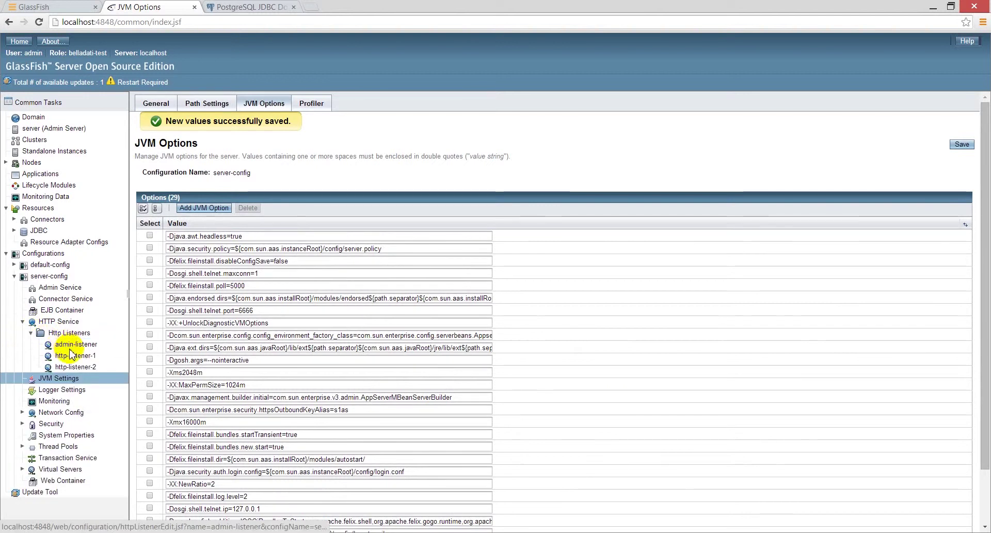
click(72, 355)
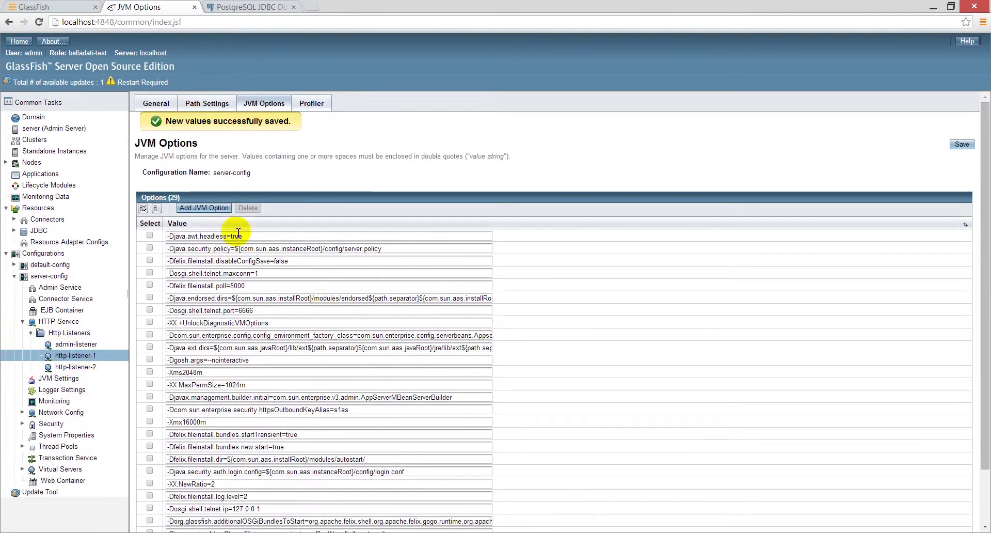
triple_click(250, 207)
click(289, 200)
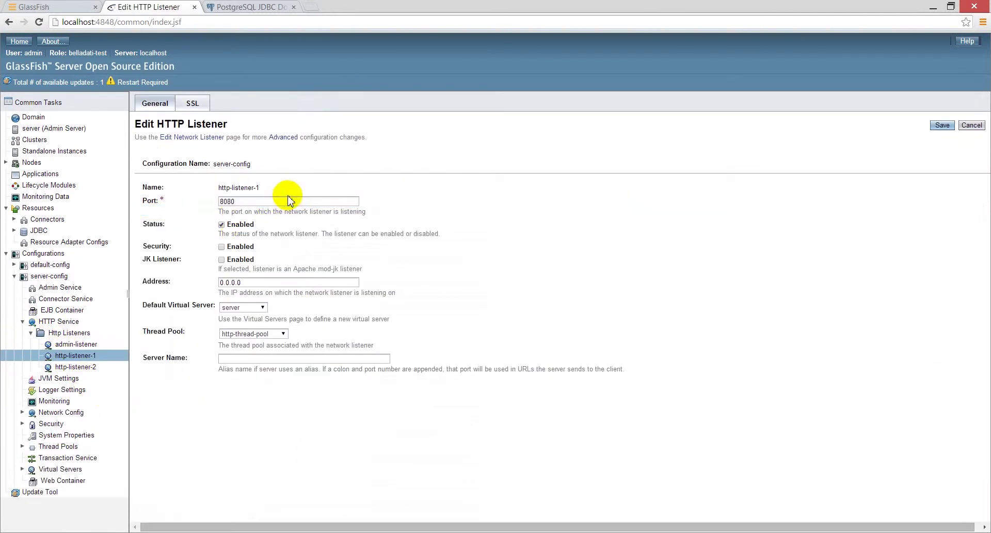
click(78, 367)
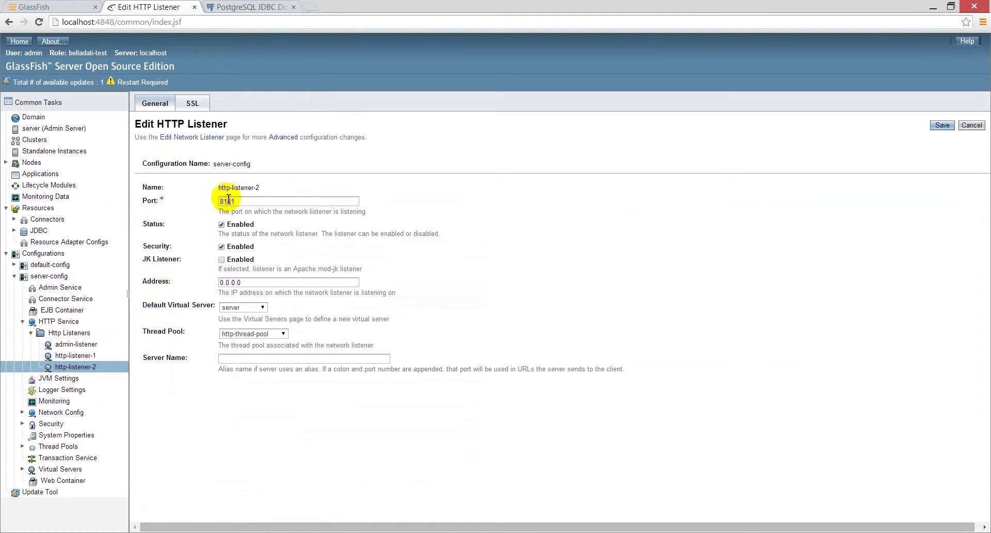
drag(228, 199, 438, 219)
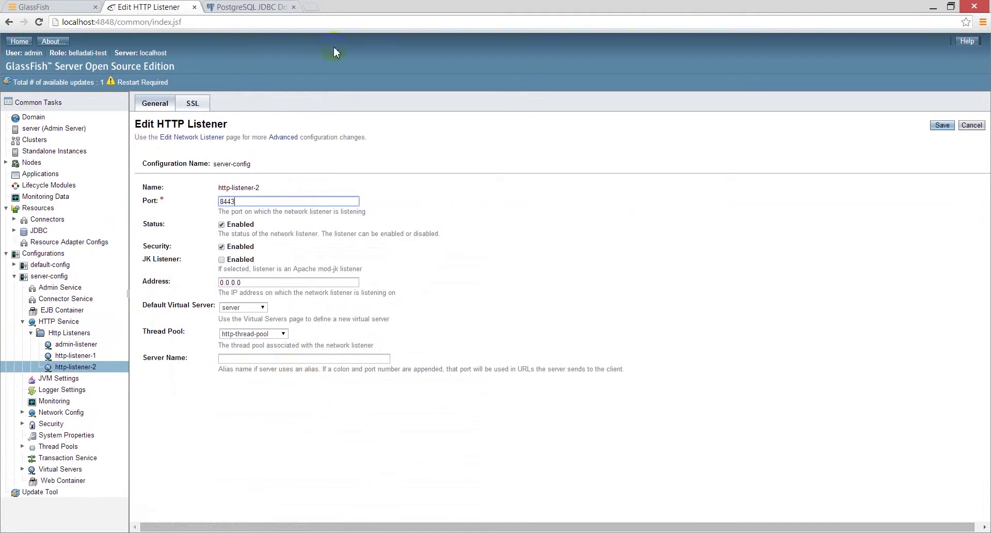
click(314, 359)
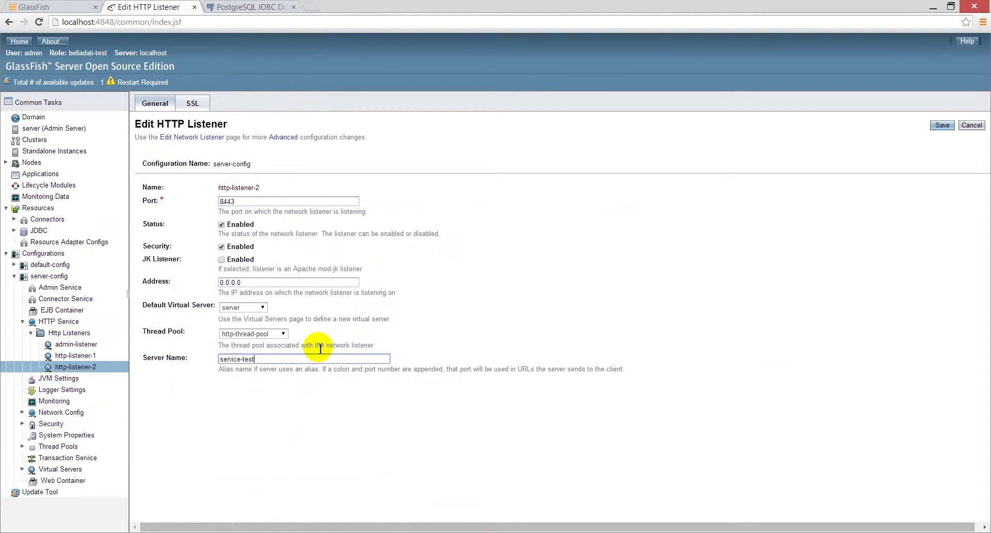
text(.com:443)
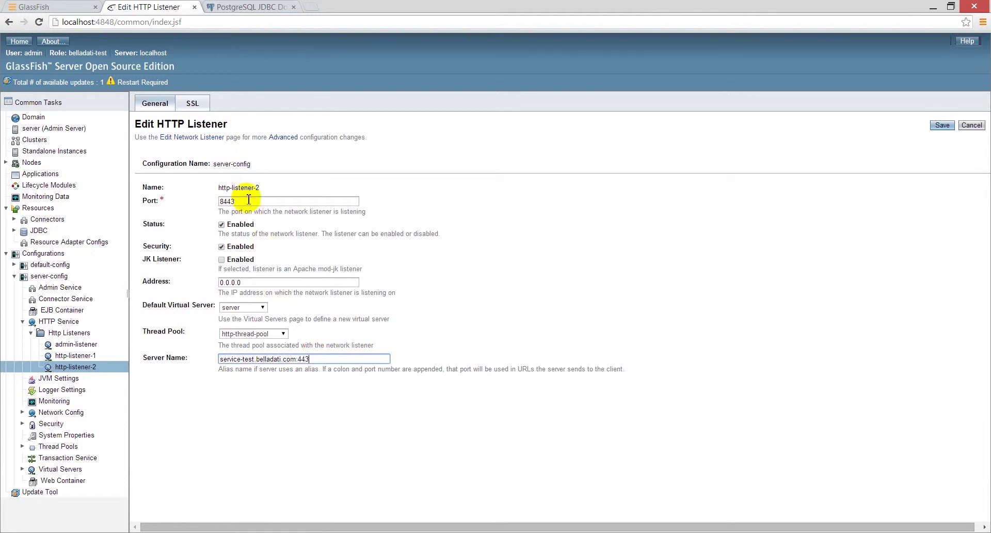
double_click(248, 203)
click(942, 125)
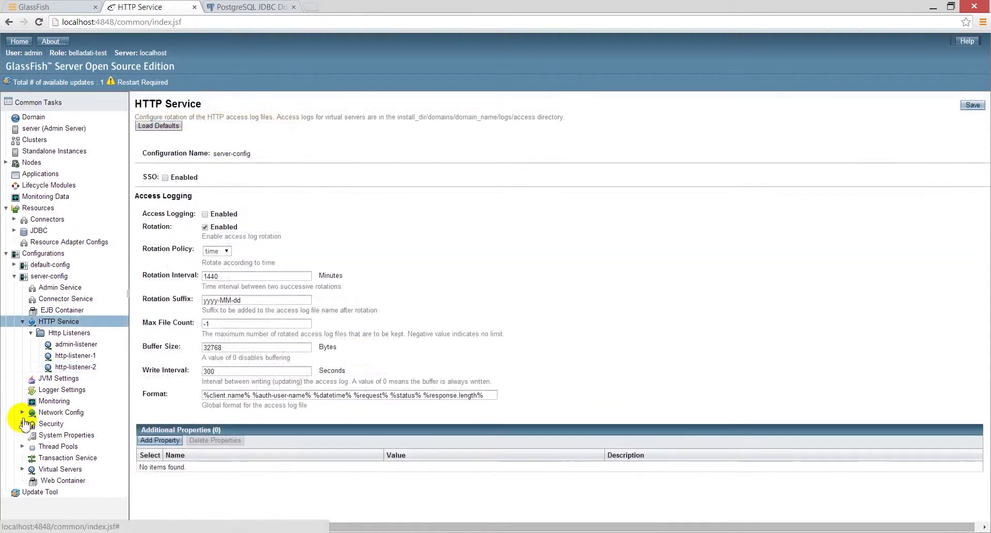
- Enable Websockets Support in the http-listener-2 protocol's HTTP settings
click(22, 414)
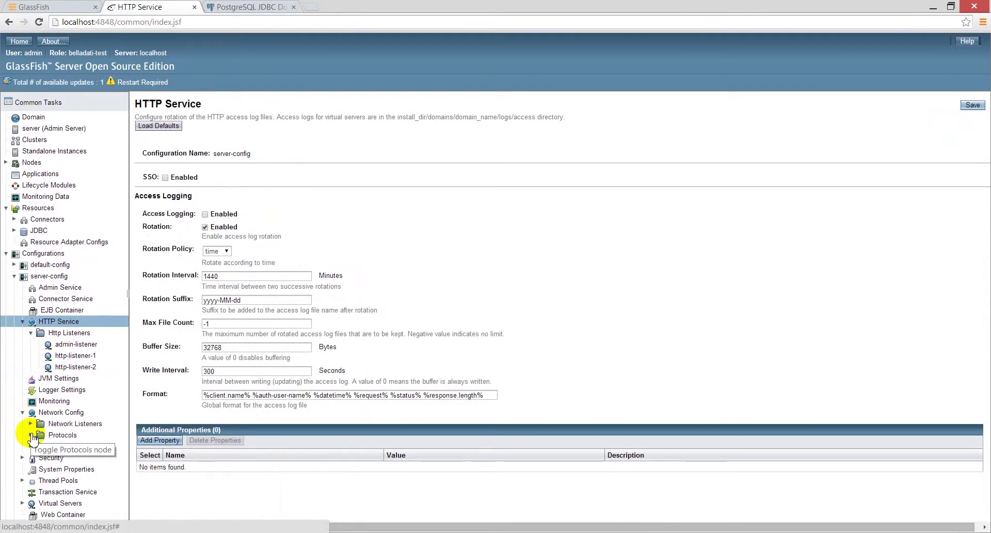
click(30, 435)
click(73, 468)
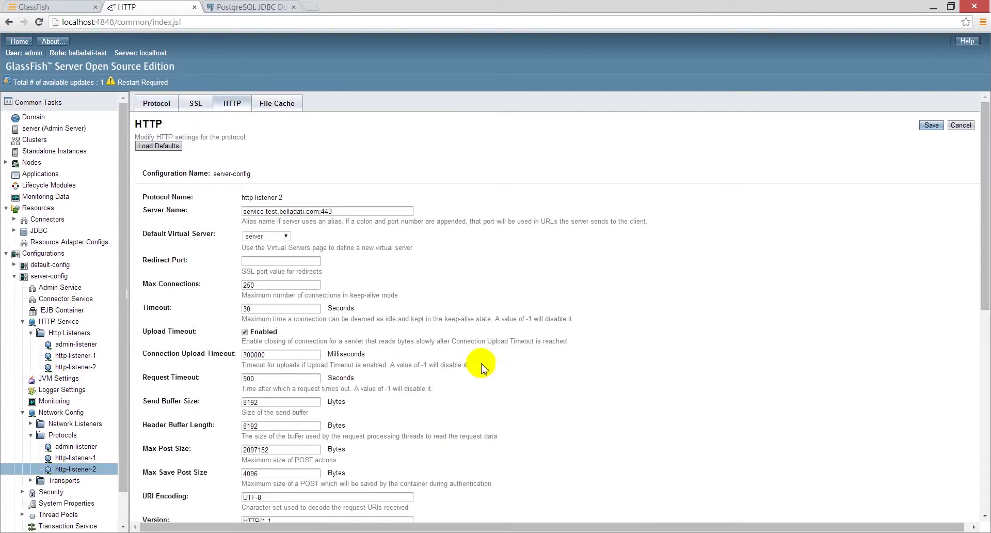
scroll(460, 377, down, 7)
scroll(464, 438, down, 1)
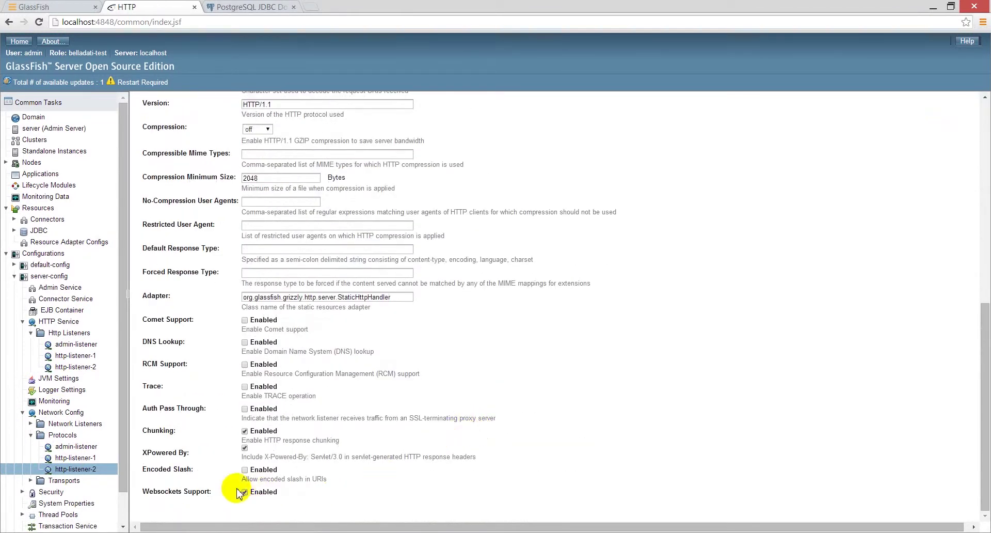
drag(140, 493, 305, 490)
click(308, 496)
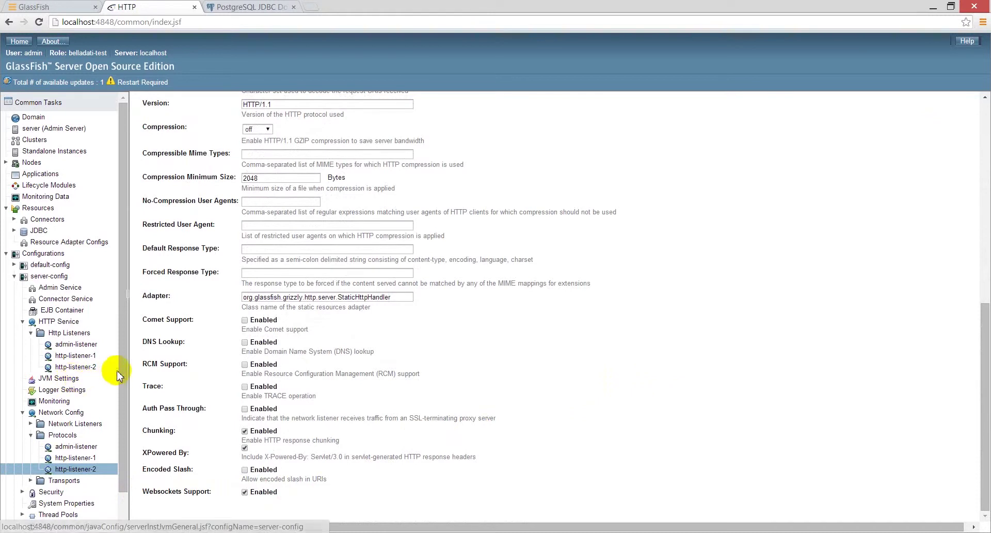
click(14, 276)
- Start a new JDBC connection pool with resource type javax.sql.ConnectionPoolDataSource
click(14, 230)
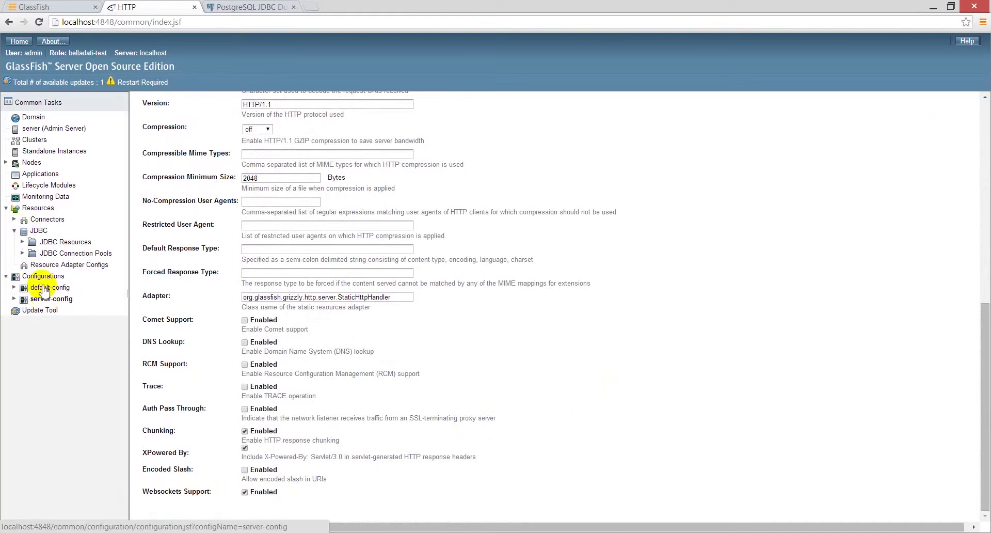
click(23, 253)
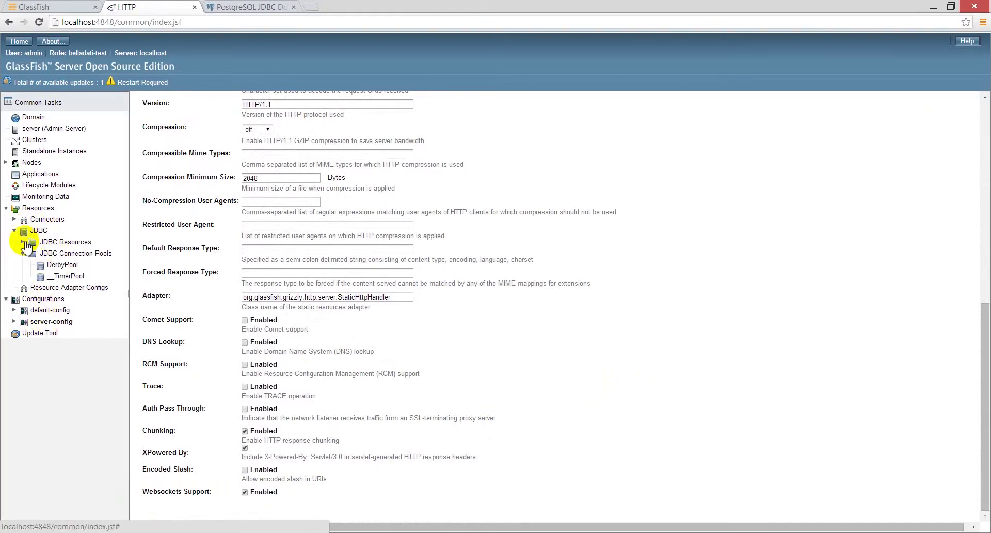
click(23, 242)
click(72, 275)
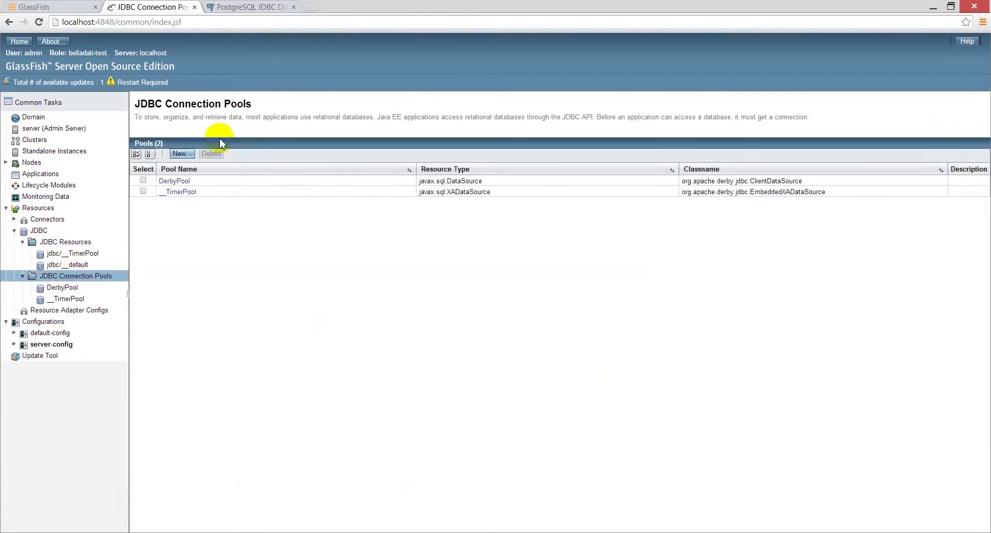
click(192, 157)
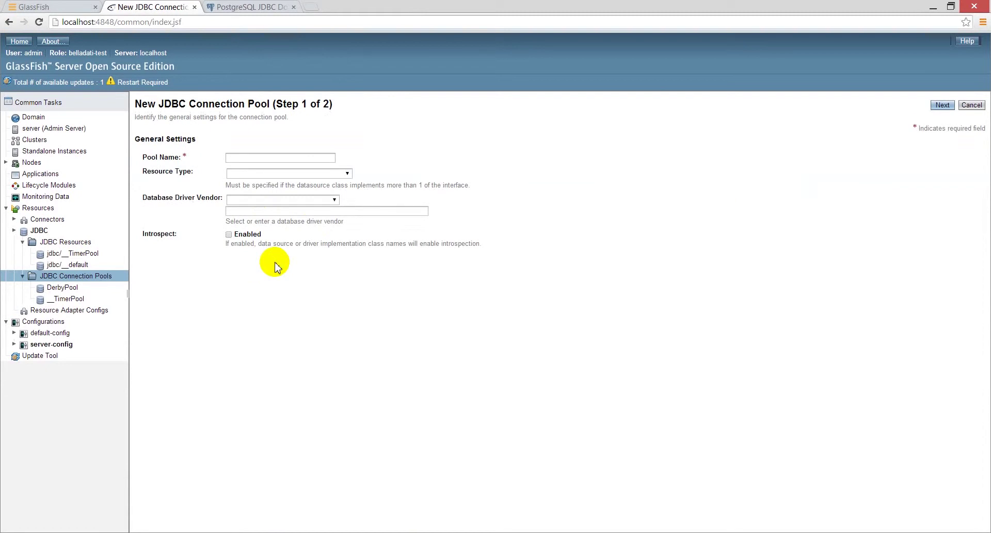
click(261, 175)
click(275, 228)
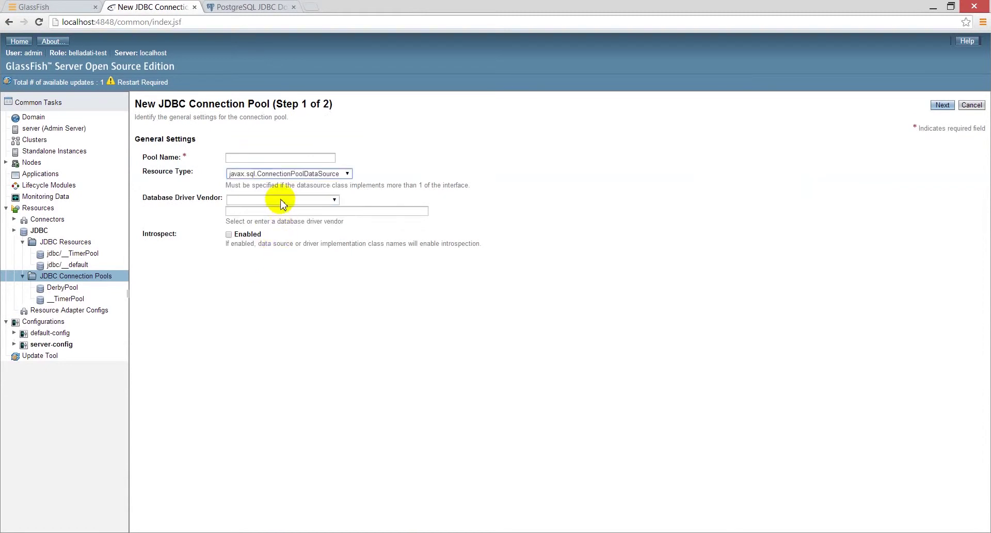
click(282, 200)
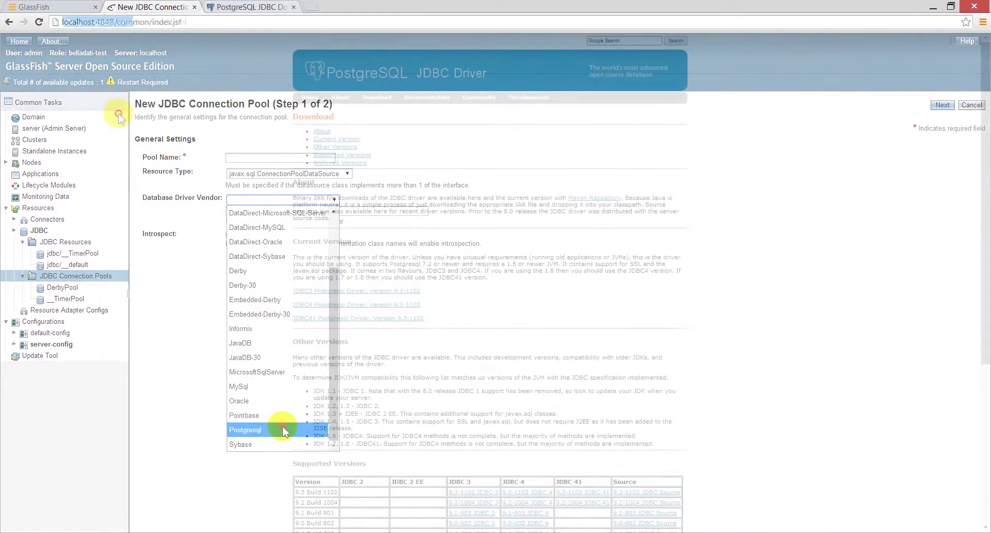
- Choose Postgresql as the pool's database driver vendor
click(285, 487)
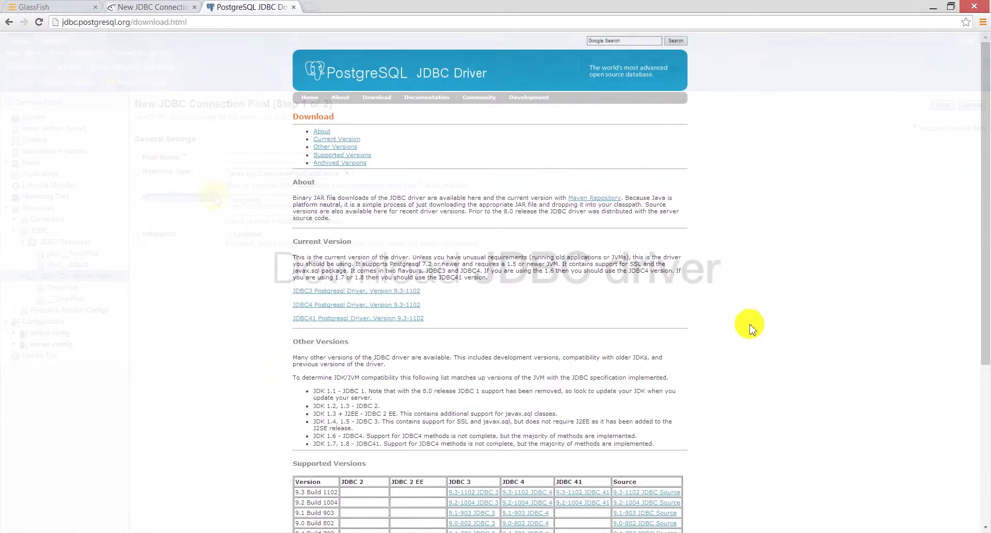
scroll(751, 320, down, 4)
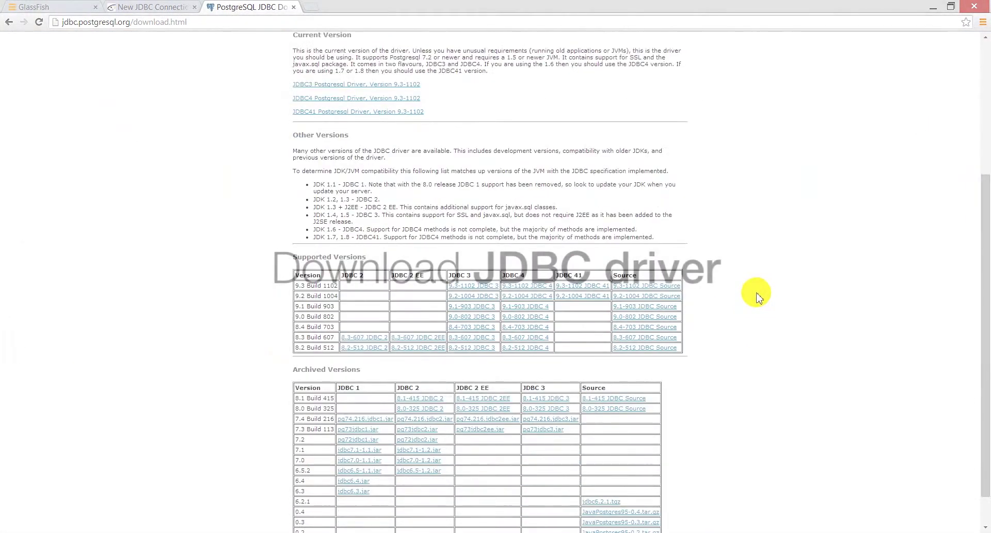
scroll(756, 294, up, 2)
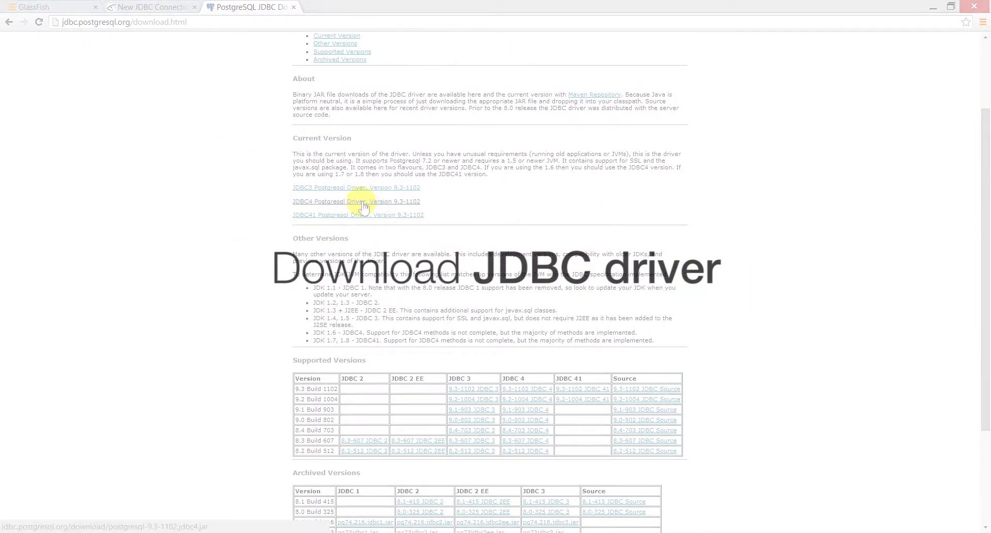
- Copy the download address of the JDBC4 Postgresql Driver, Version 9.3-1102
drag(420, 201, 292, 204)
click(297, 206)
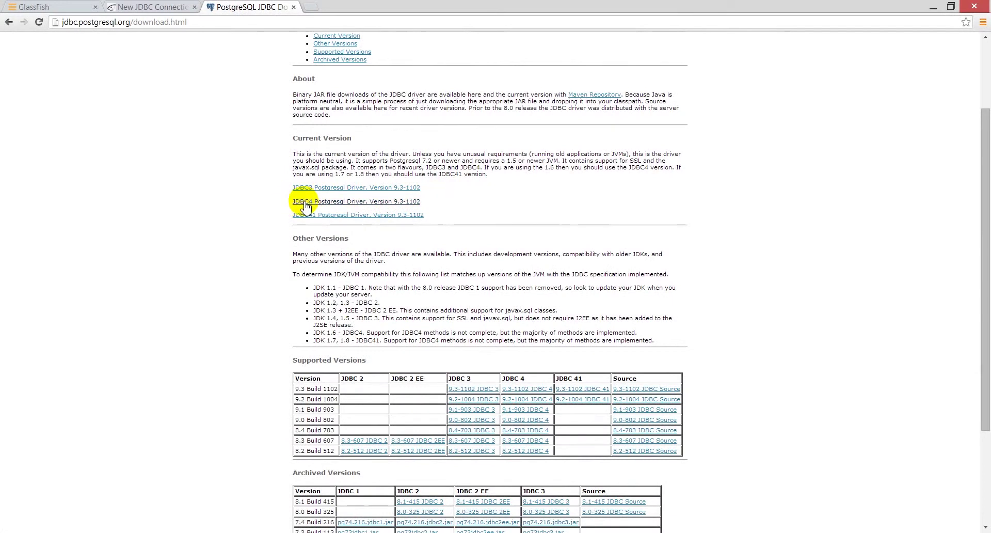
right_click(297, 206)
click(362, 268)
- Download the PostgreSQL driver jar with wget into the belladati-test domain's lib/ext folder
key(alt+Tab)
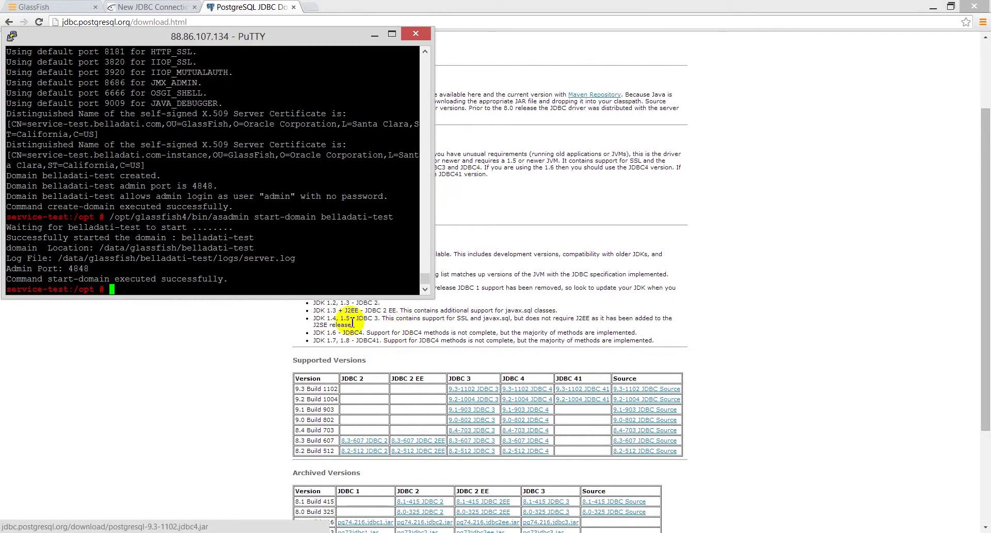
right_click(295, 249)
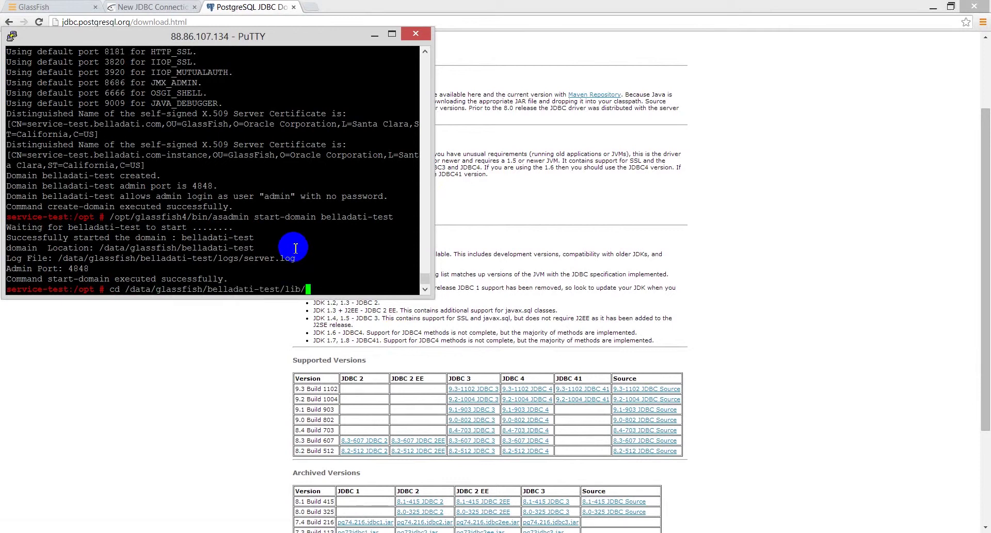
key(Return)
text(wget)
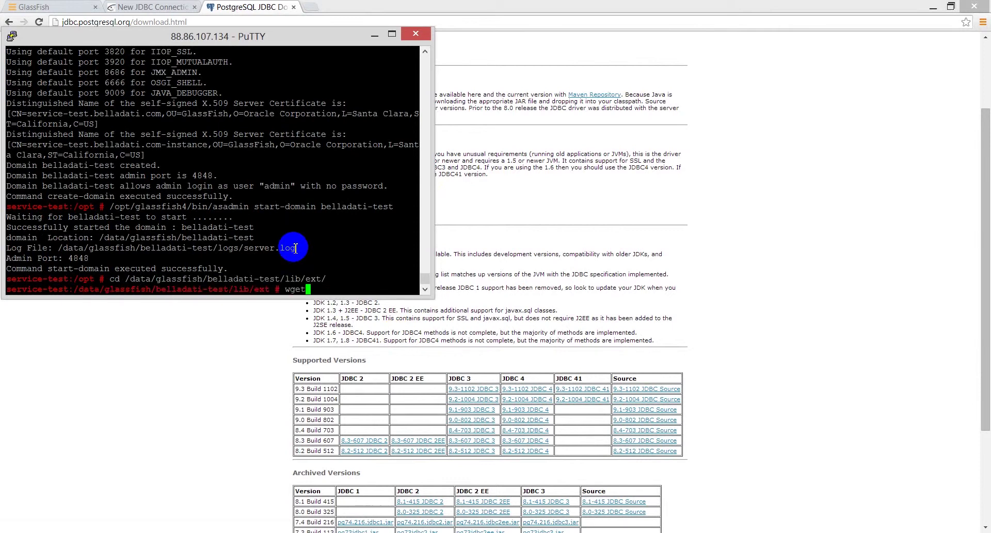
right_click(324, 238)
key(Return)
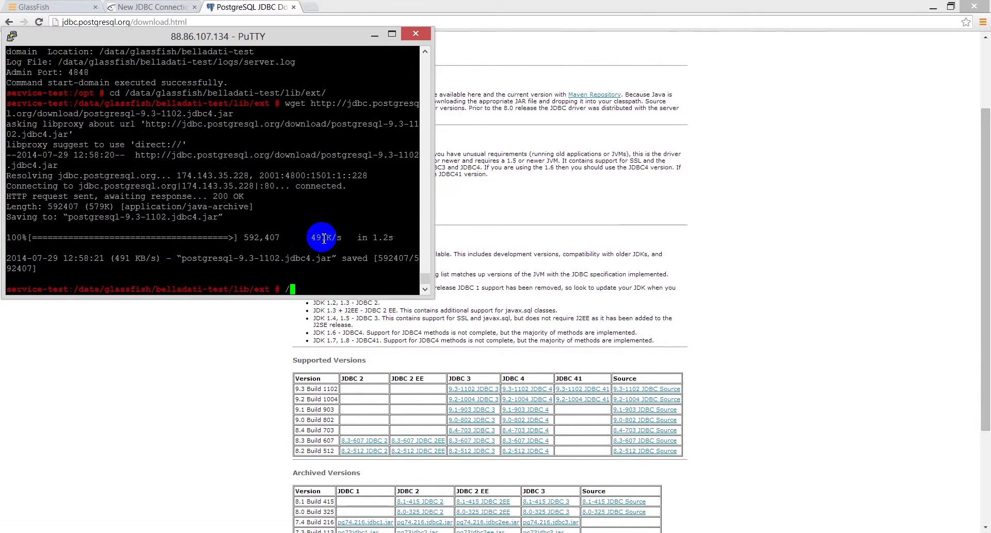
- Stop the belladati-test domain with asadmin stop-domain, then start it again with start-domain
key(ctrl+r)
text(stop)
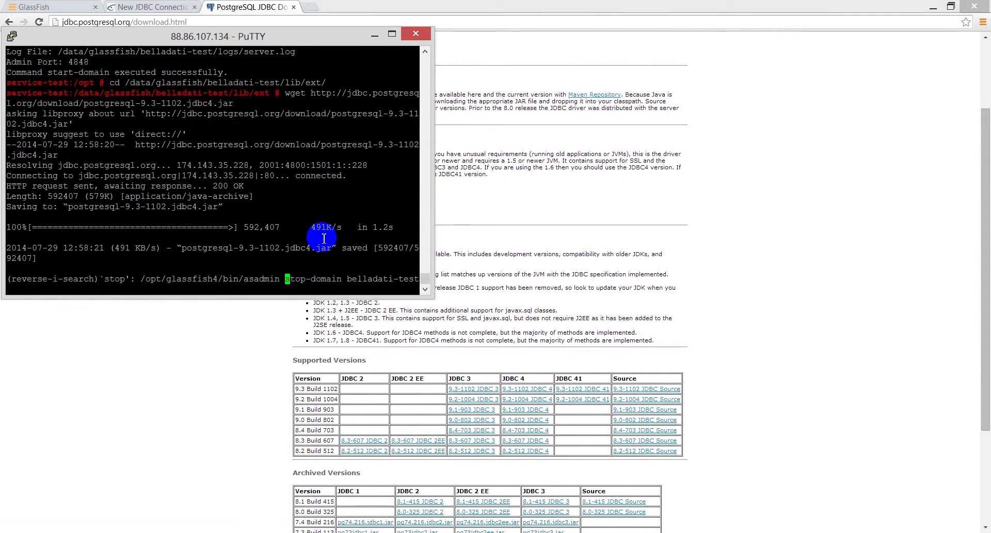
key(Return)
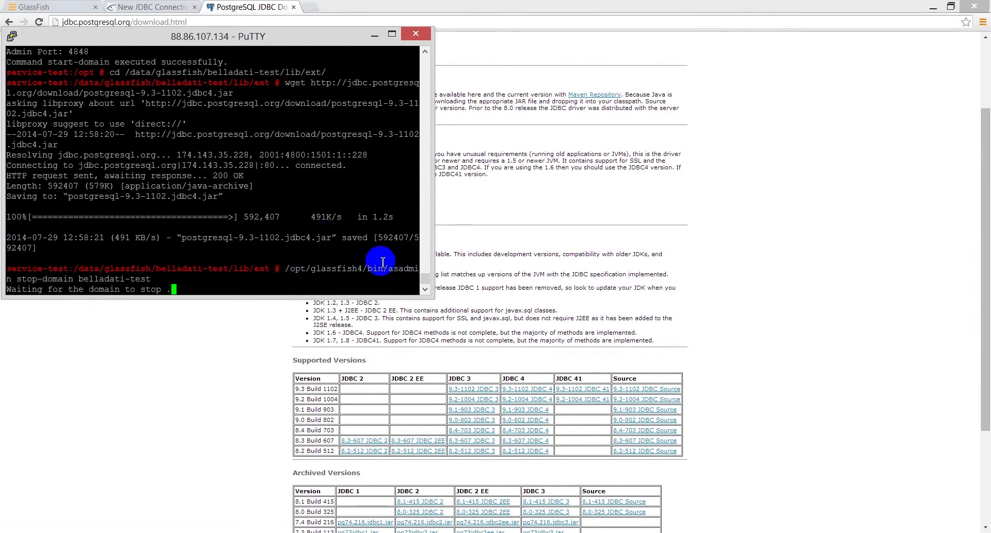
key(Up)
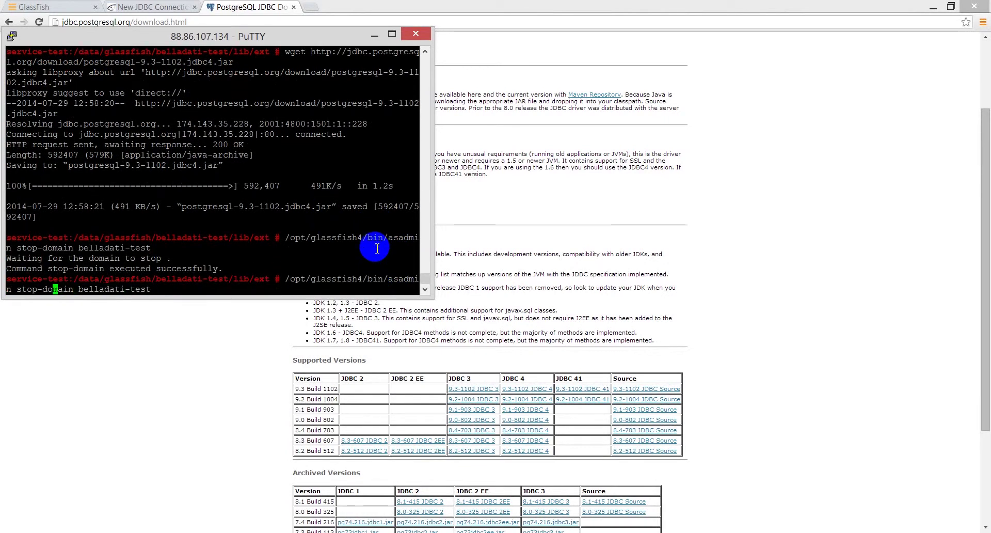
key(Return)
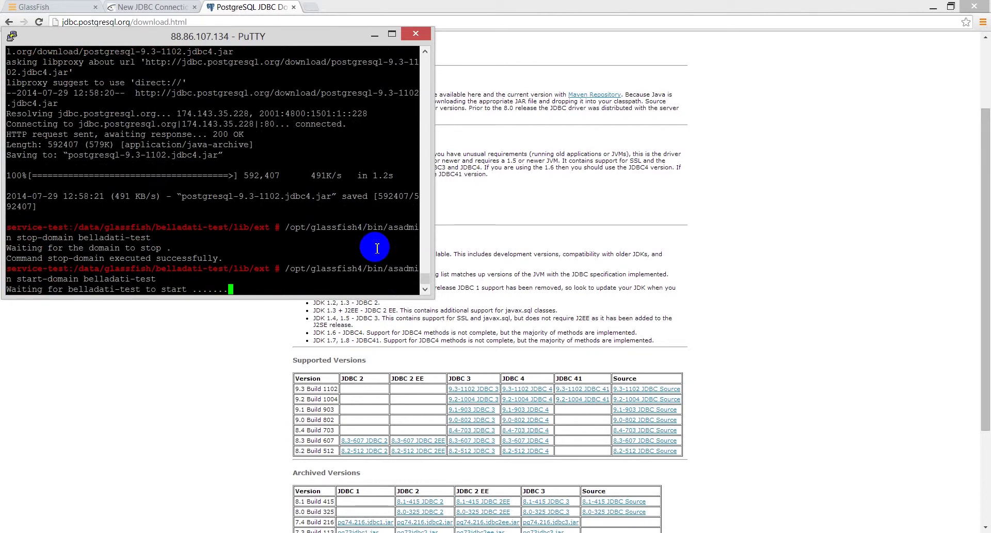
click(150, 7)
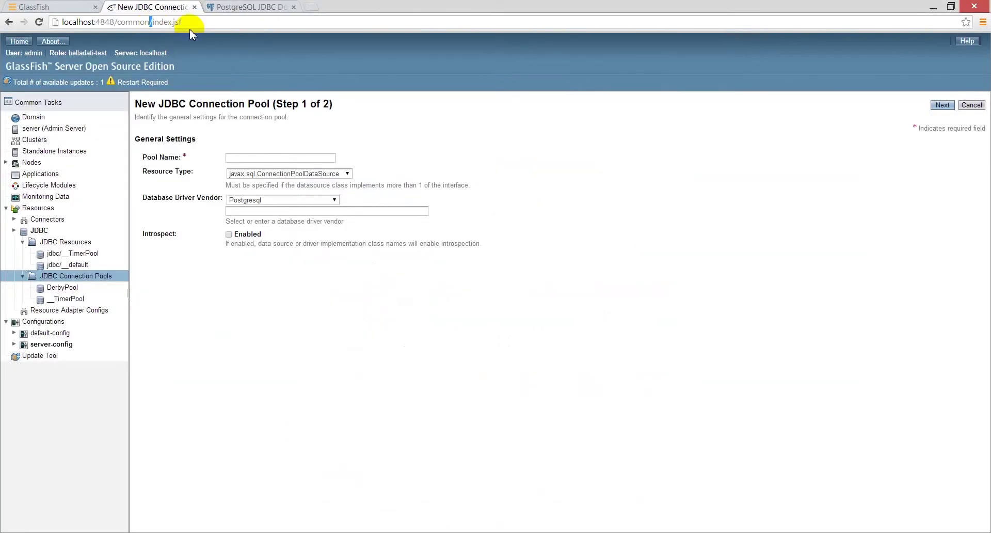
- Reload the admin console and go to Resources > JDBC > JDBC Connection Pools
key(Return)
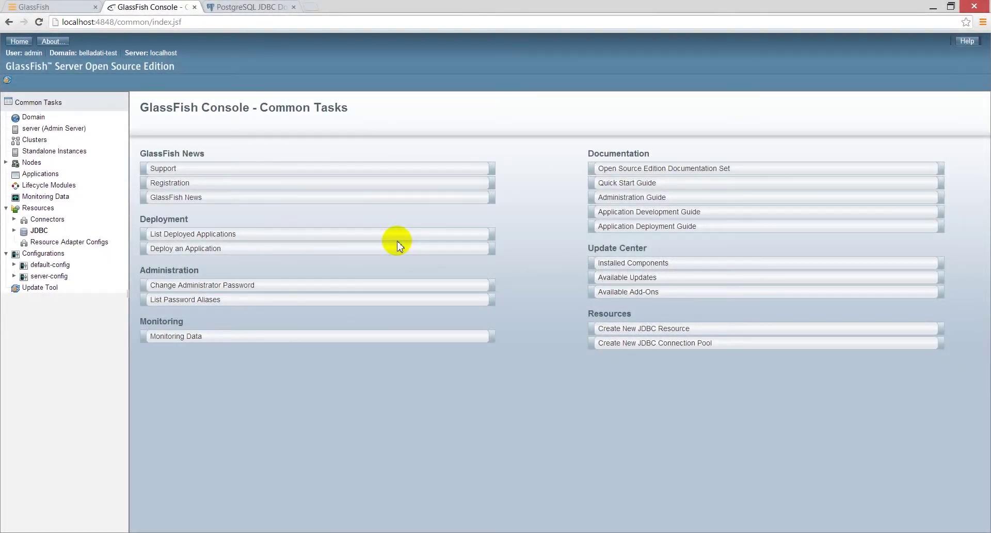
click(14, 230)
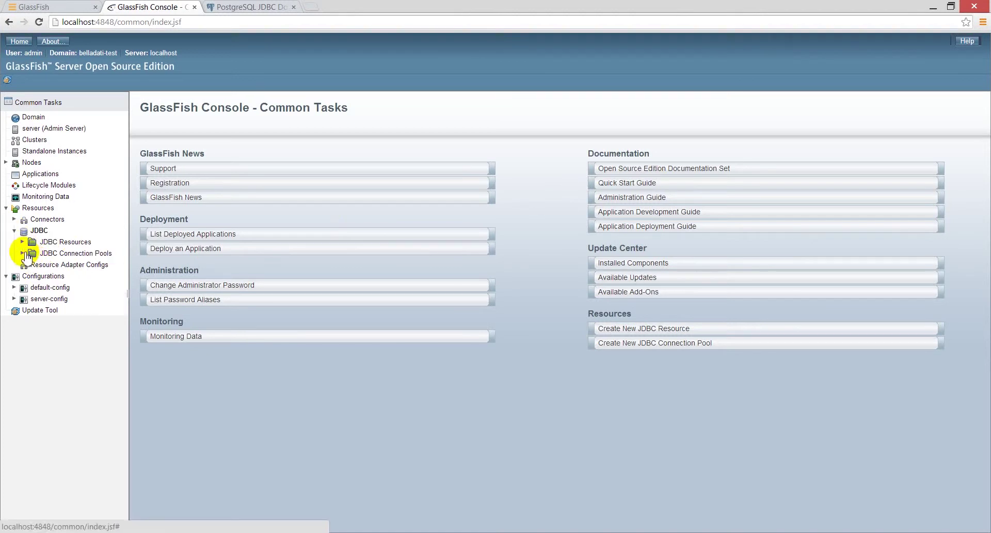
click(22, 253)
click(47, 253)
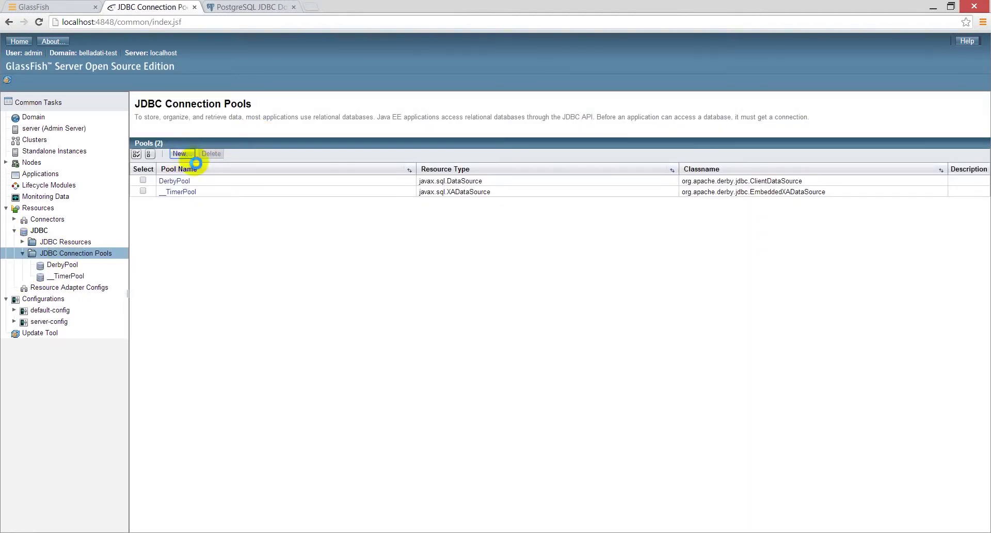
- Start new pool belladati_pgsql, type javax.sql.ConnectionPoolDataSource, vendor Postgresql, and advance to step 2
click(183, 154)
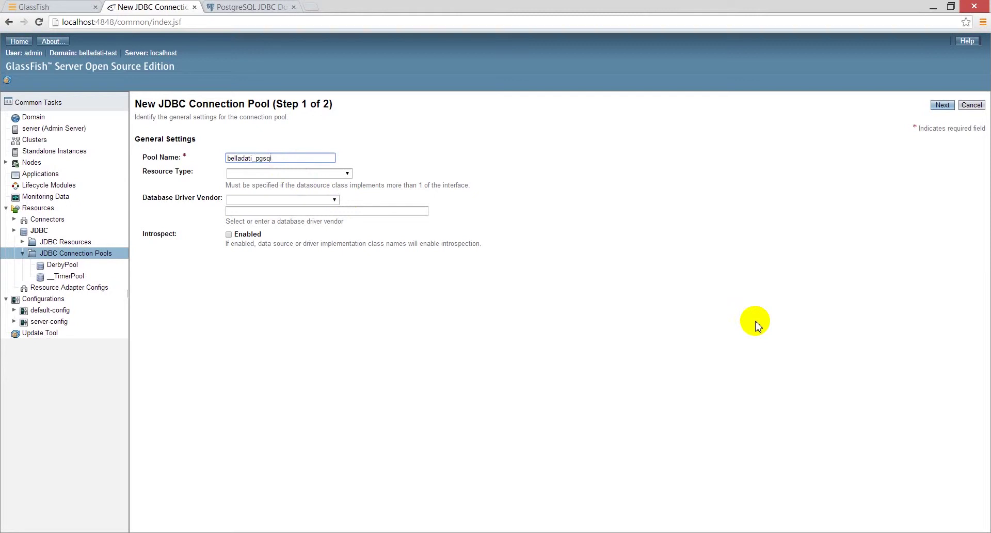
click(298, 173)
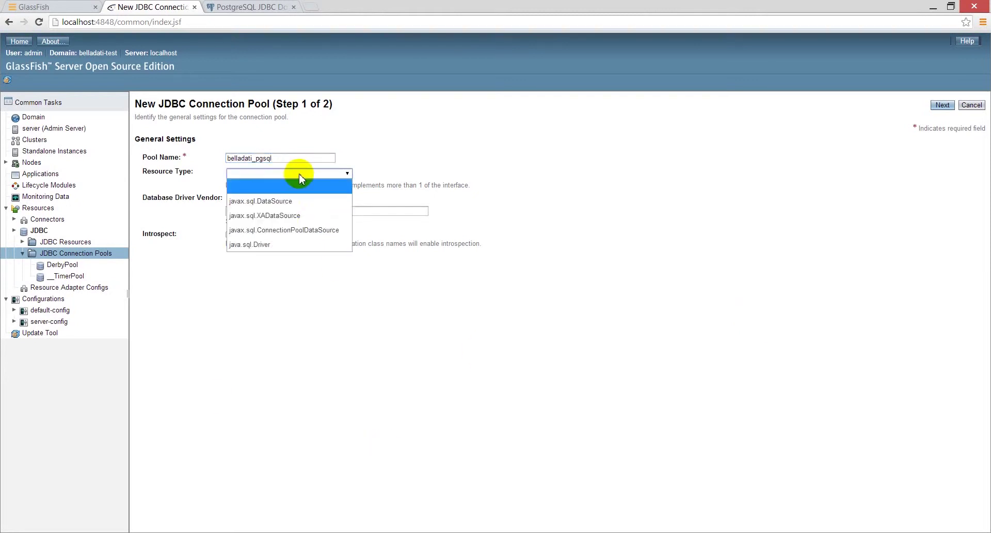
click(281, 231)
click(283, 200)
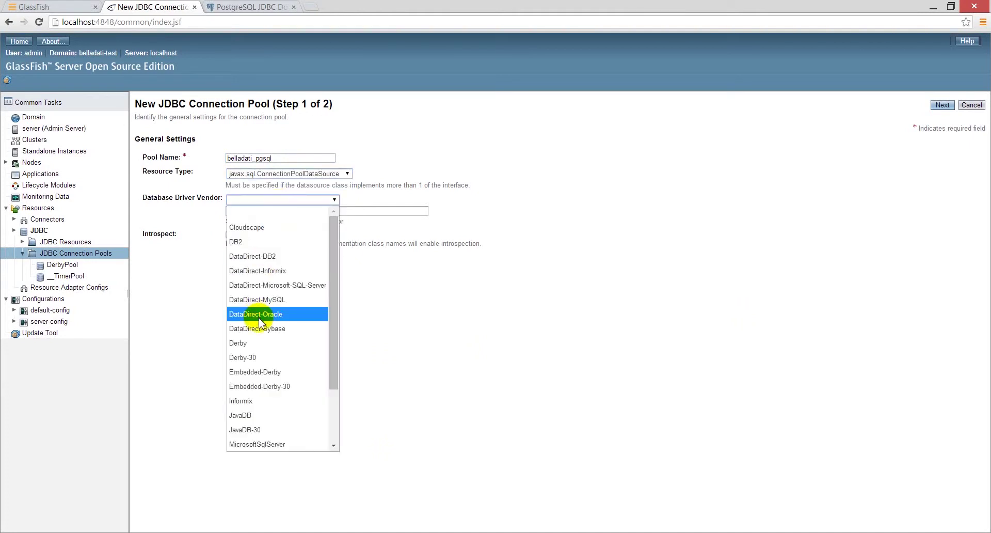
click(247, 430)
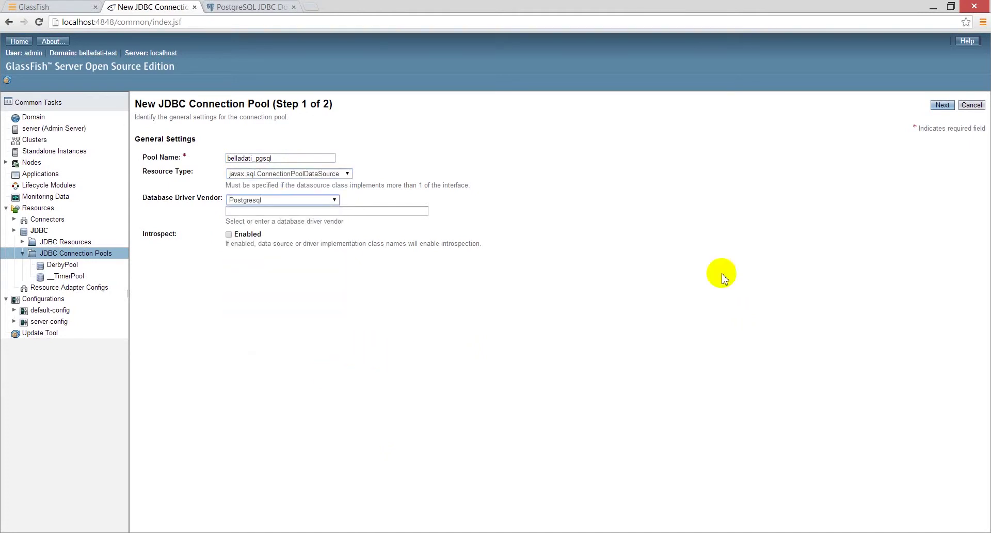
click(940, 106)
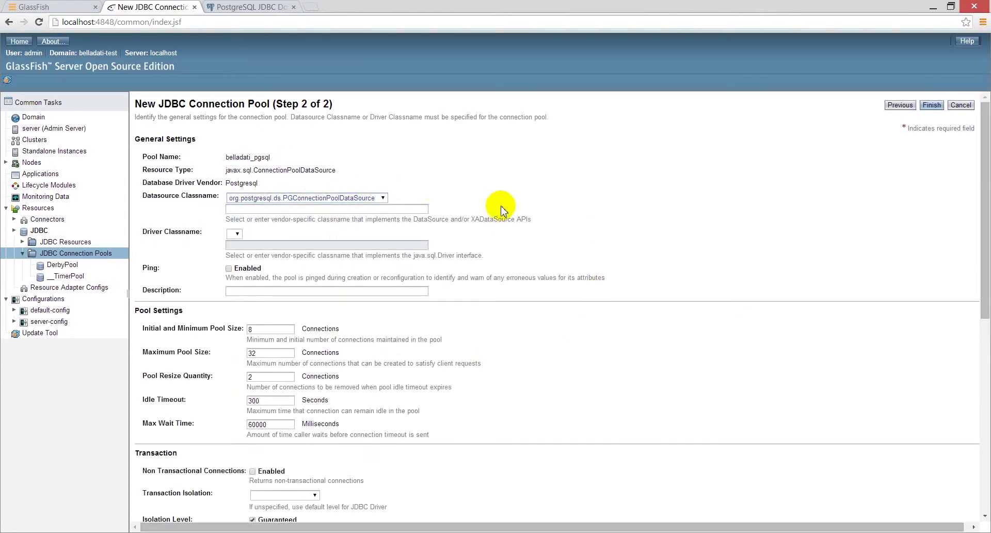
- Delete all additional properties except User, DatabaseName, ApplicationName, Password and ServerName
scroll(664, 287, down, 7)
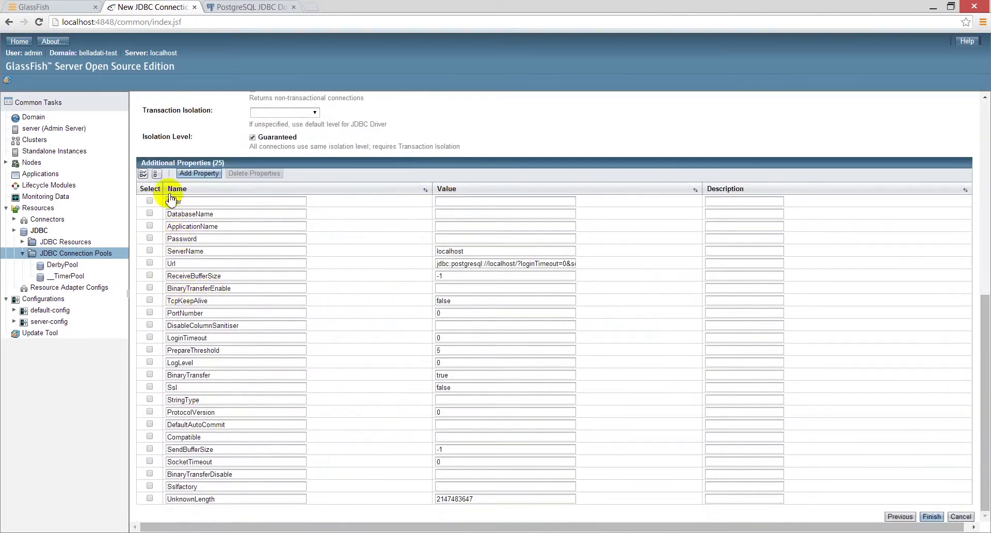
click(144, 175)
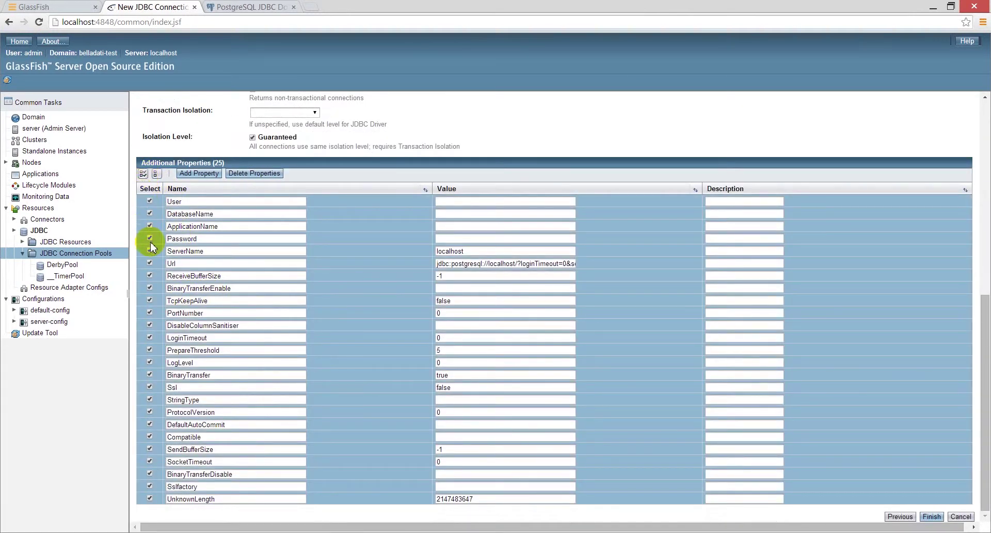
click(150, 251)
click(150, 238)
click(150, 225)
click(150, 213)
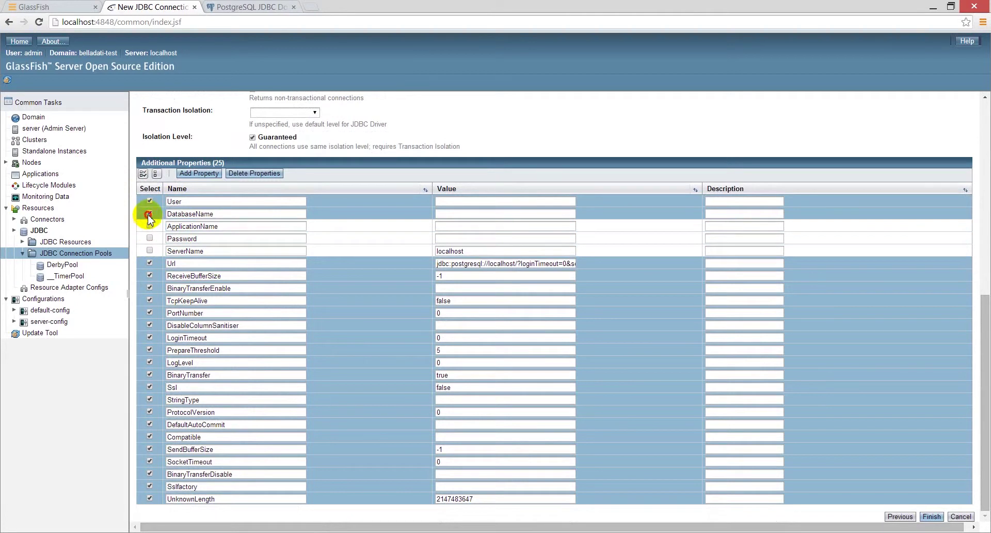
click(150, 200)
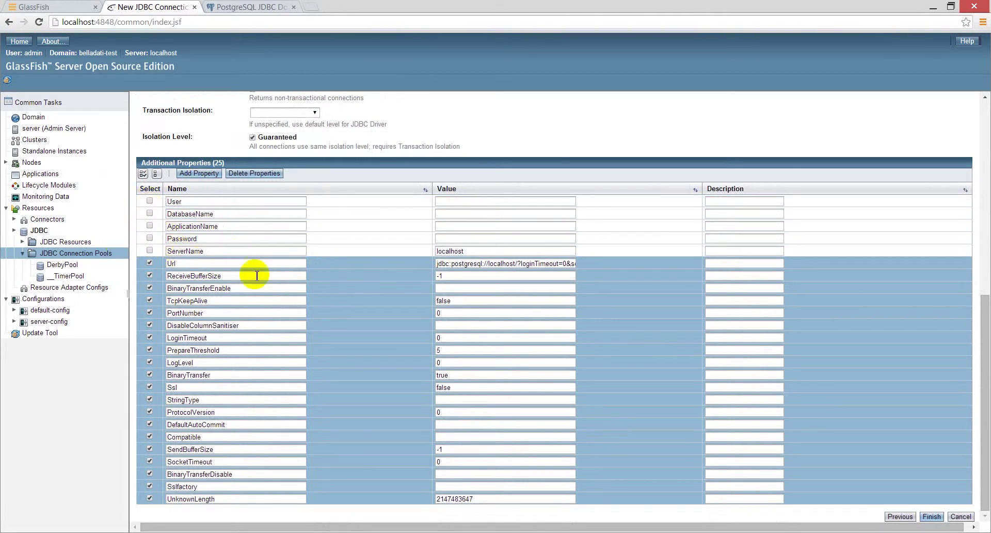
click(271, 174)
- Fill in user, database, ApplicationName belladati, password and ServerName belladati-db, set max pool size 100, finish
click(451, 448)
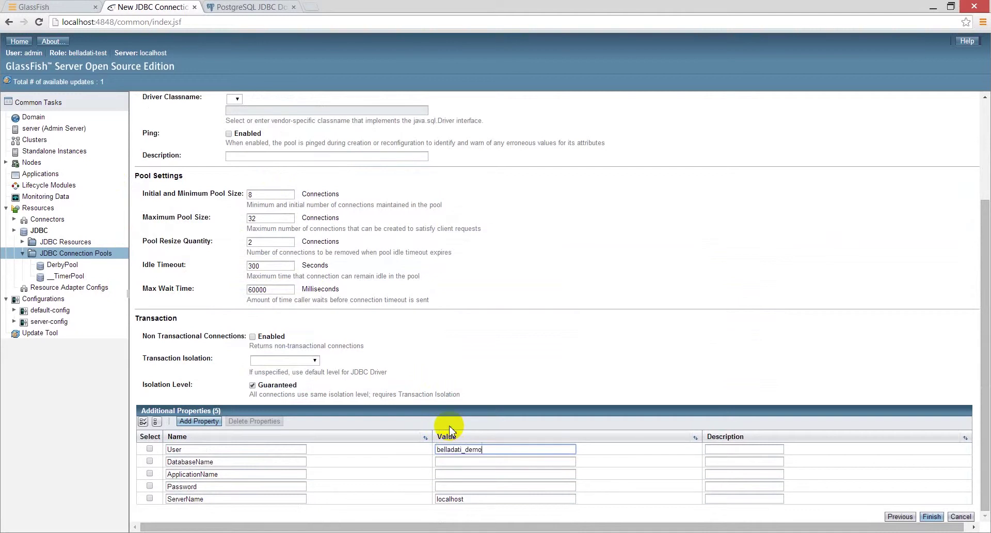
key(Tab)
key(Tab)
key(Tab)
key(Tab)
text(belladati_demo)
key(Tab)
key(Tab)
key(Tab)
key(Tab)
text(be)
key(Tab)
key(Tab)
key(Tab)
key(Tab)
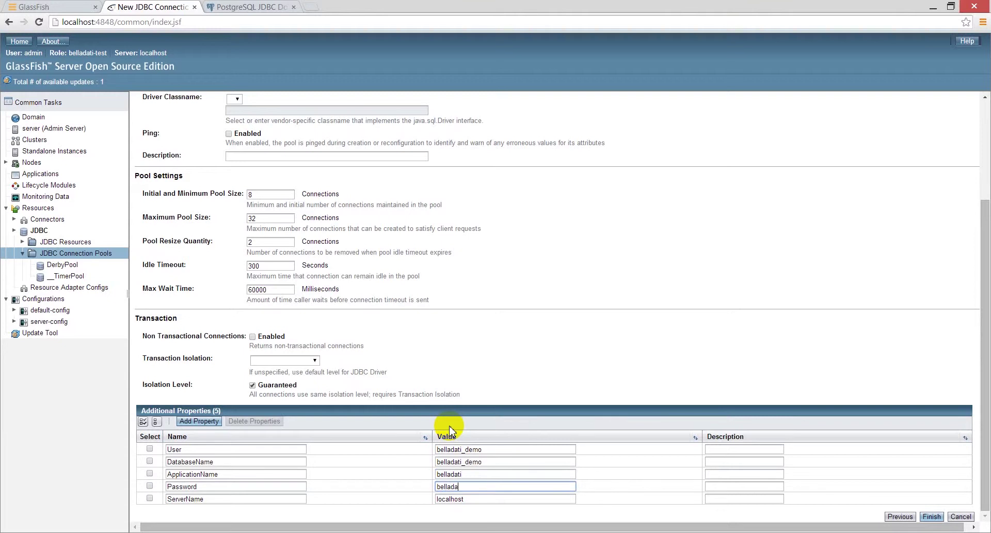
click(524, 498)
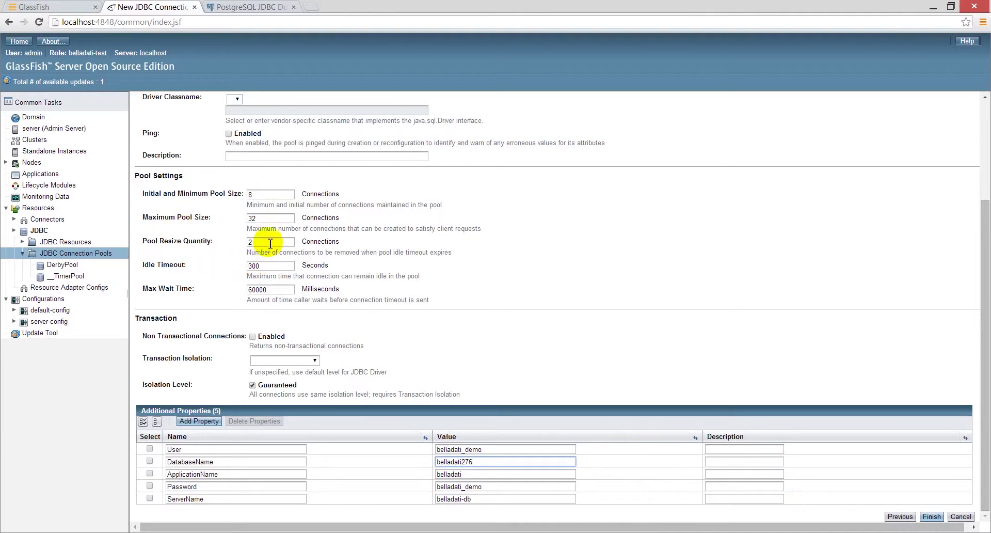
drag(277, 222, 165, 214)
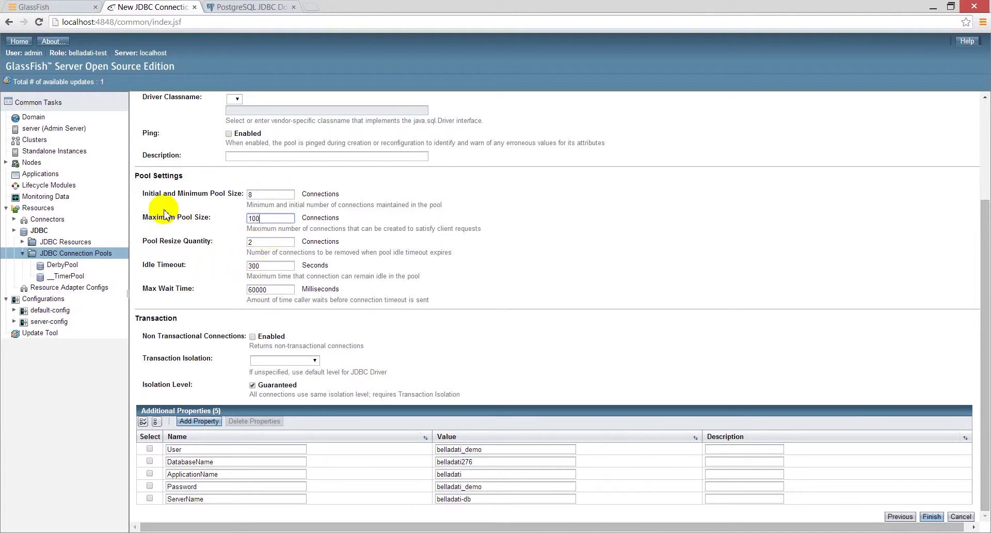
scroll(368, 276, up, 1)
scroll(382, 284, up, 2)
scroll(401, 294, down, 6)
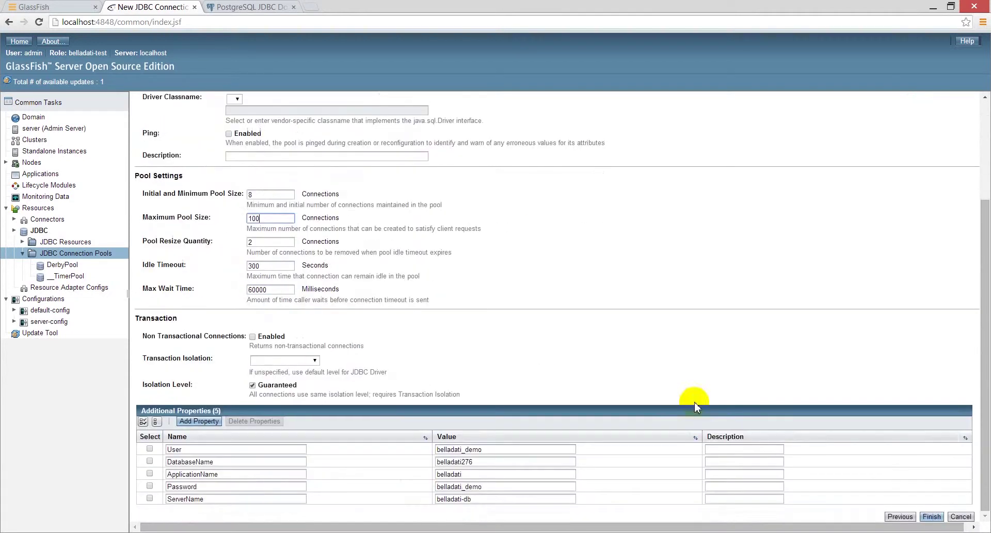
click(930, 517)
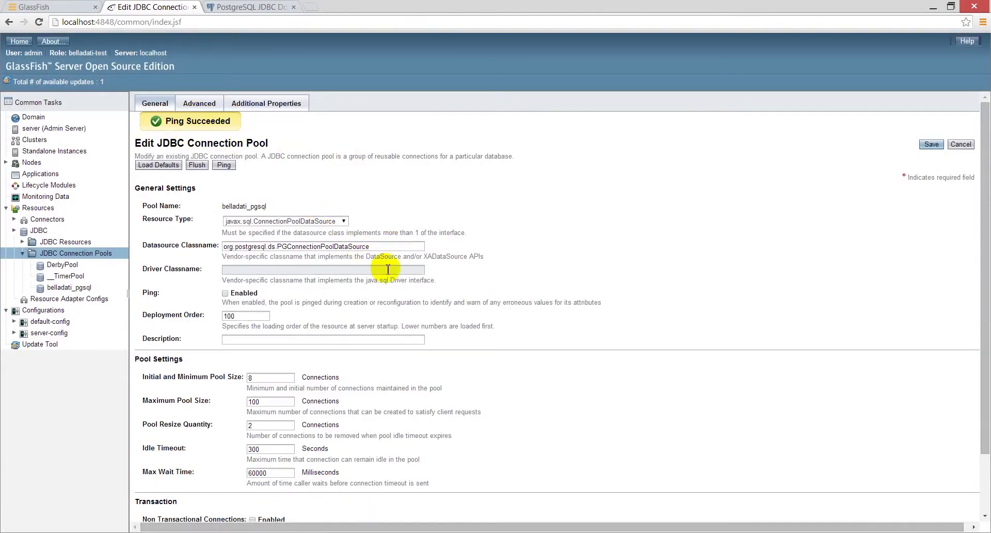
- Enable Connection Validation Required with table pg_tables on belladati_pgsql and save
scroll(654, 342, down, 8)
click(273, 351)
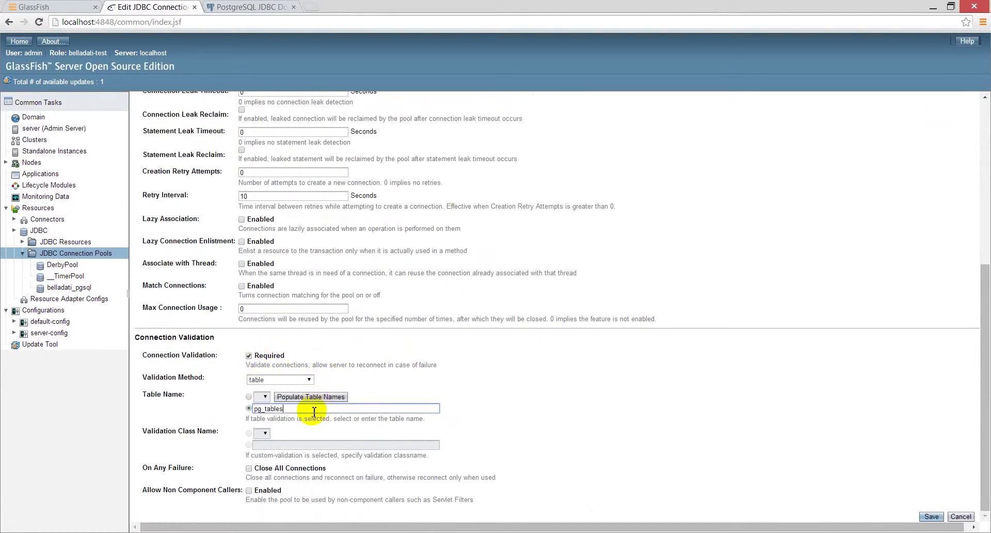
click(930, 516)
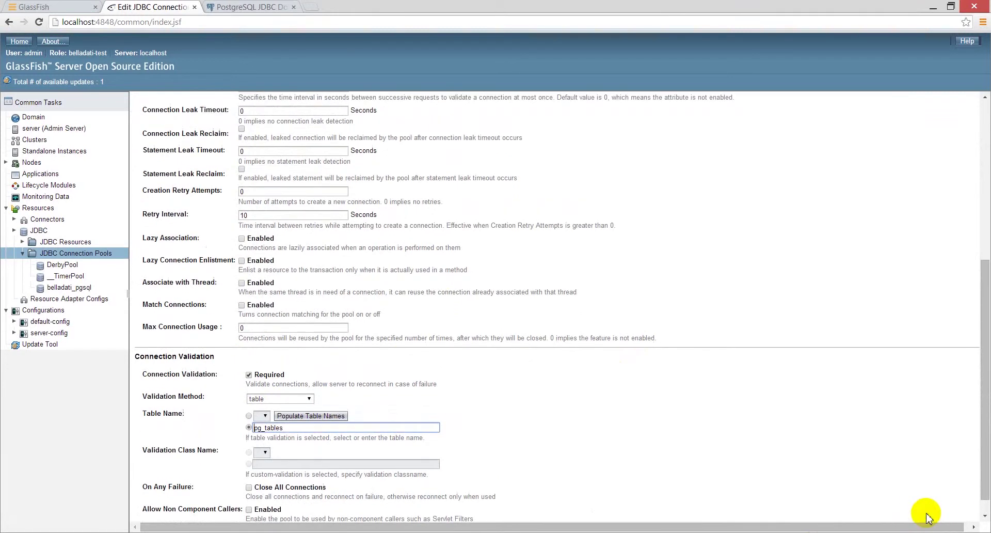
scroll(786, 404, up, 5)
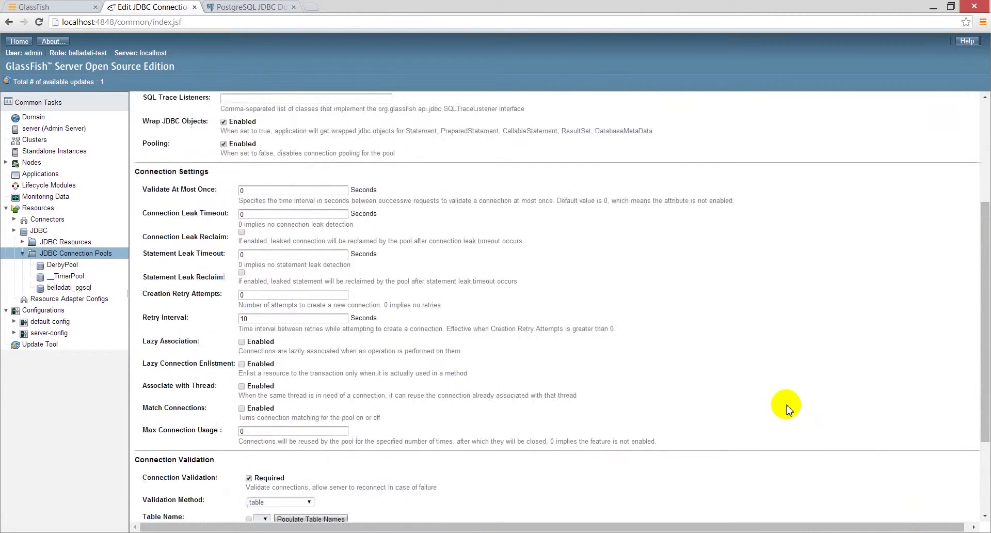
click(155, 103)
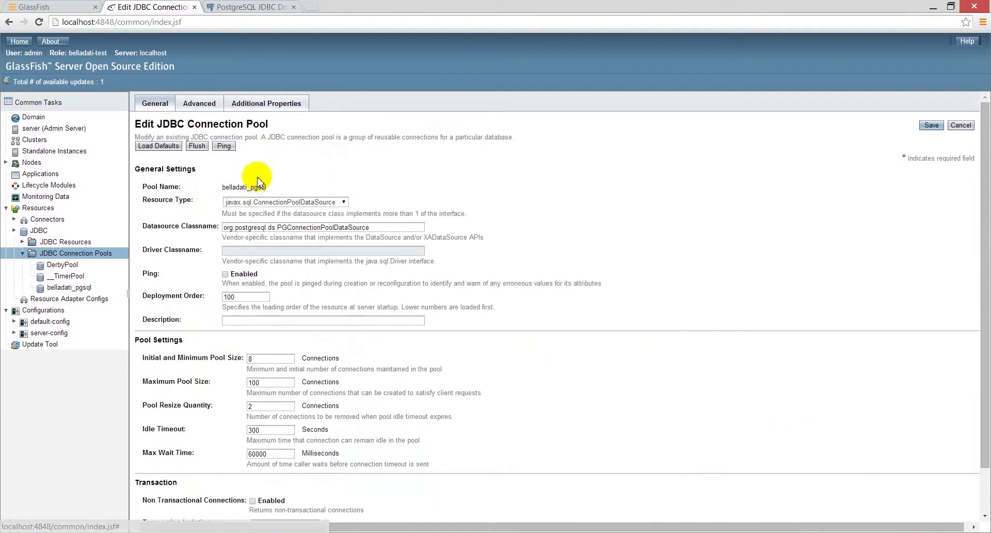
click(23, 241)
- Create JDBC resource jdbc/belladati_db using the belladati_pgsql pool
click(60, 244)
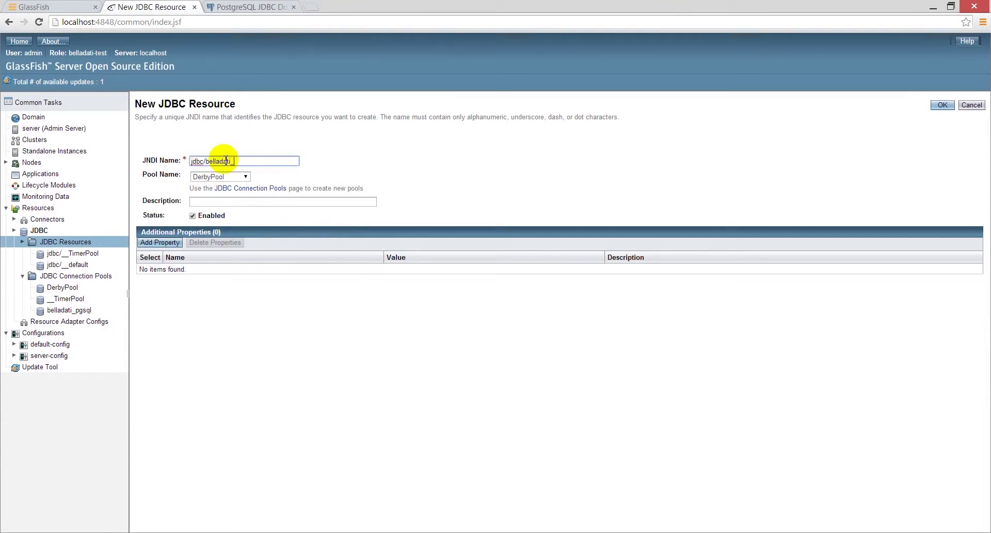
click(245, 176)
click(241, 214)
click(941, 105)
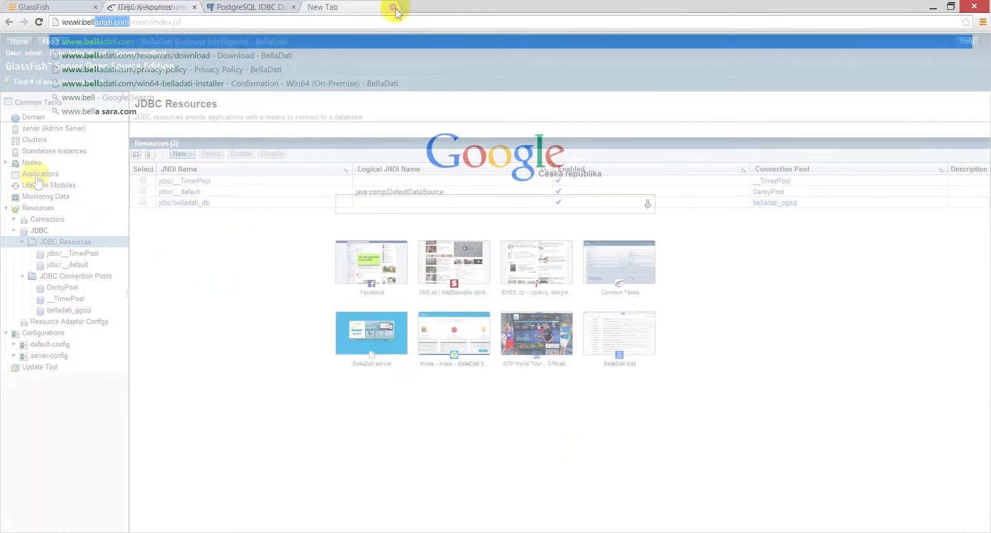
key(Return)
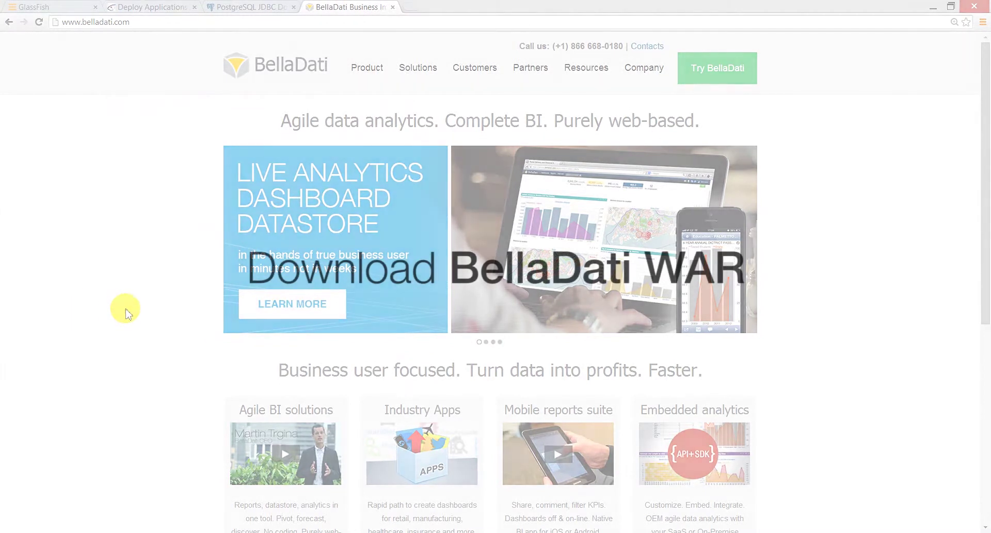
mouse_move(602, 67)
click(592, 161)
scroll(340, 207, down, 4)
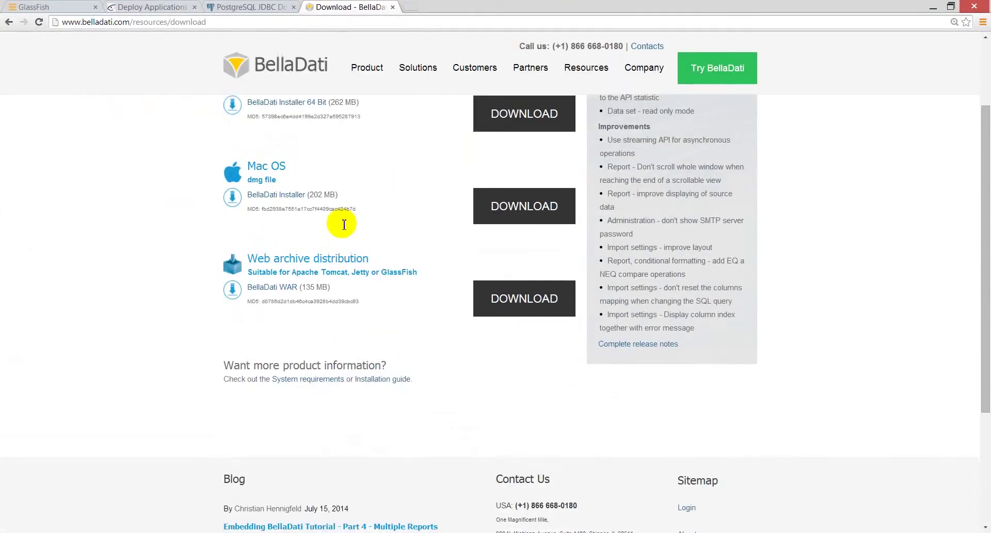
drag(251, 211, 424, 223)
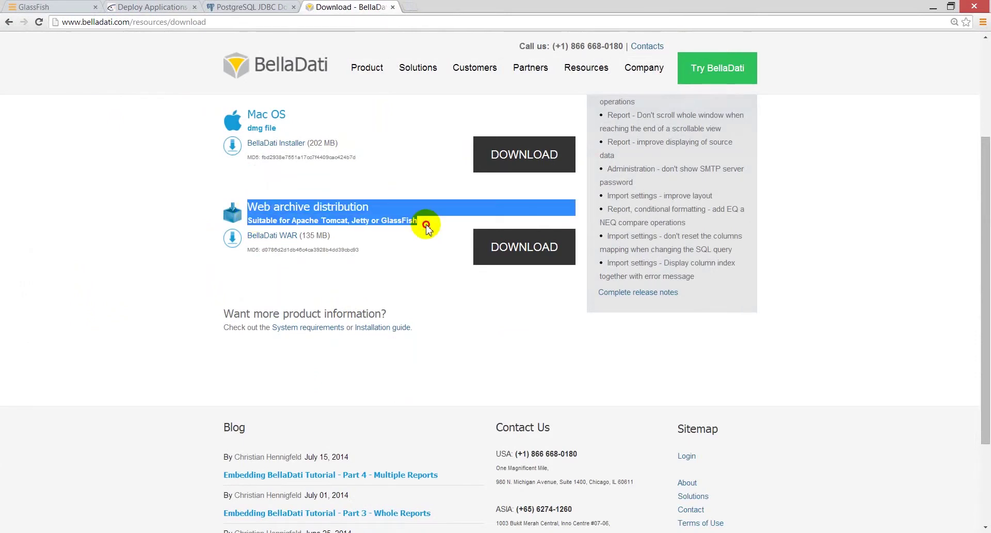
click(463, 343)
scroll(557, 426, up, 4)
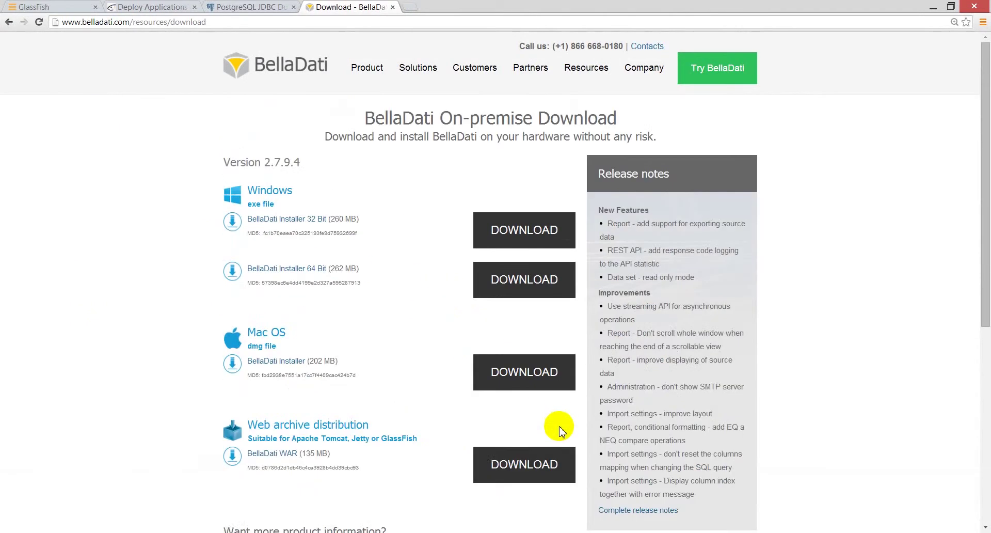
click(496, 478)
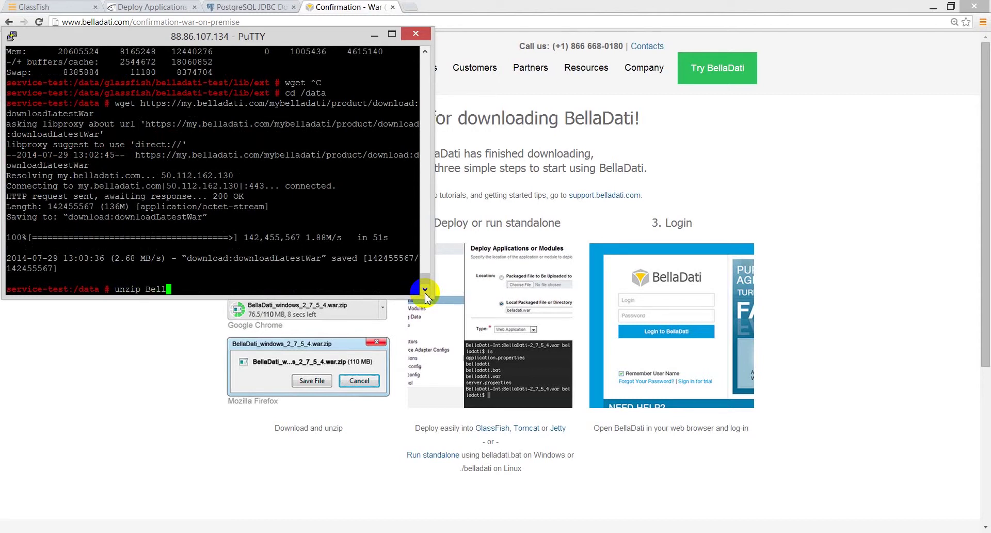
- Rename the download to belladati.zip, unzip it, and extract WEB-INF/classes/conf/application.properties from belladati.war
key(ctrl+c)
text(mv)
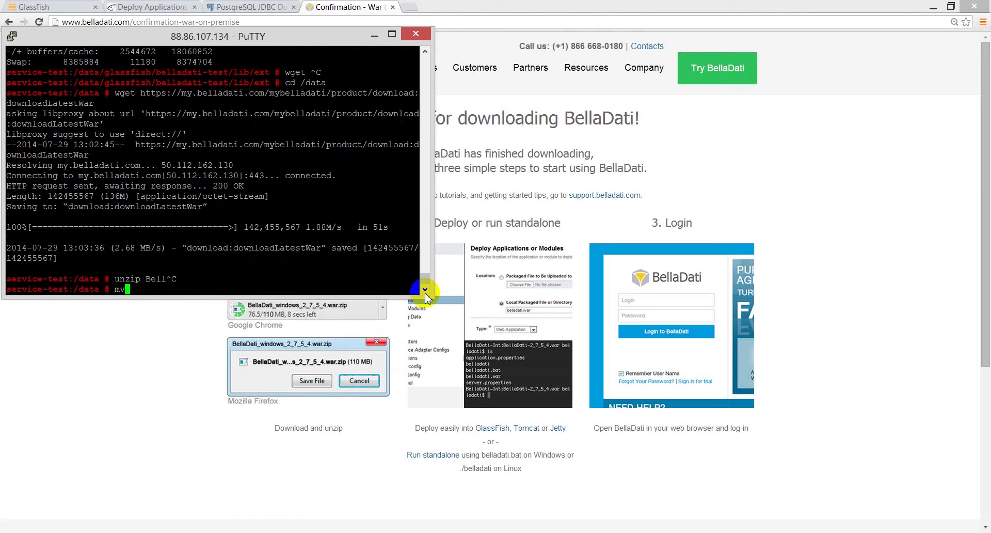
text( download\:downloadLatestWar bellad)
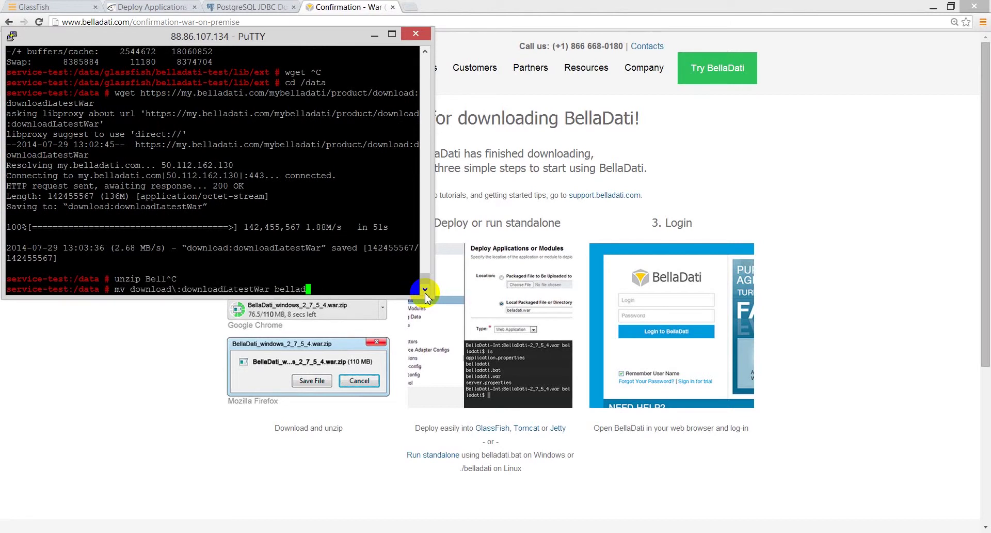
text(ati.zip)
key(Return)
text(unzip belladati.zip)
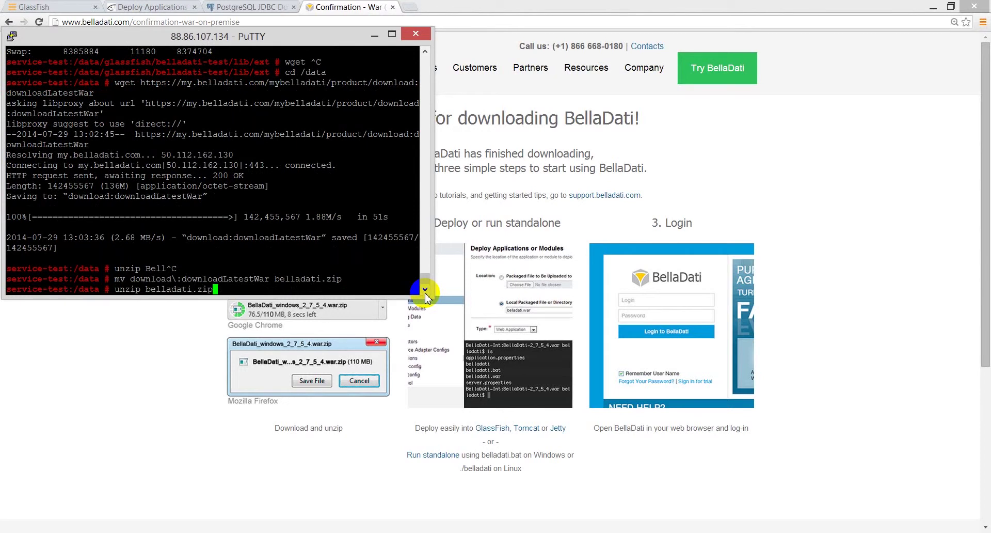
key(Return)
text(unzip belladati.war WE)
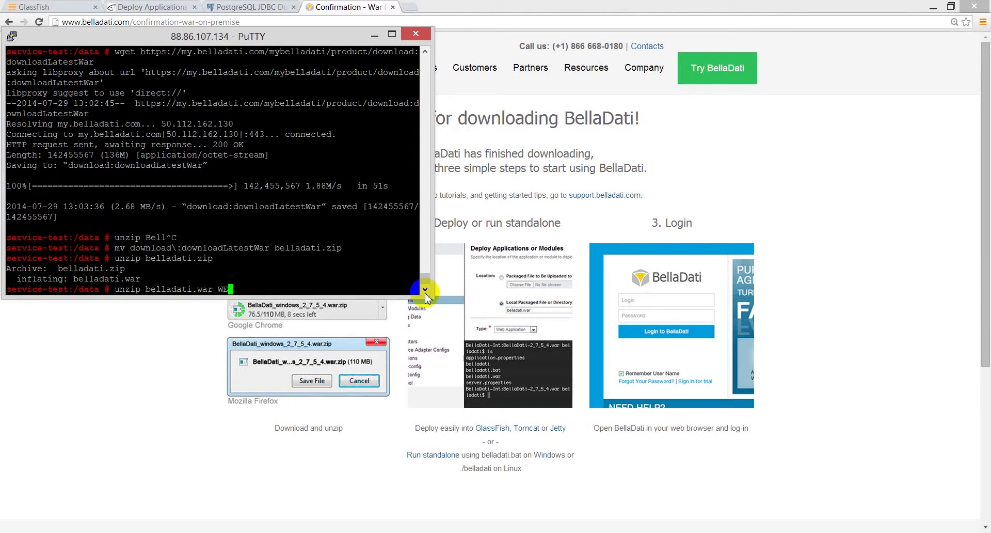
text(B-INF/classes/conf/app)
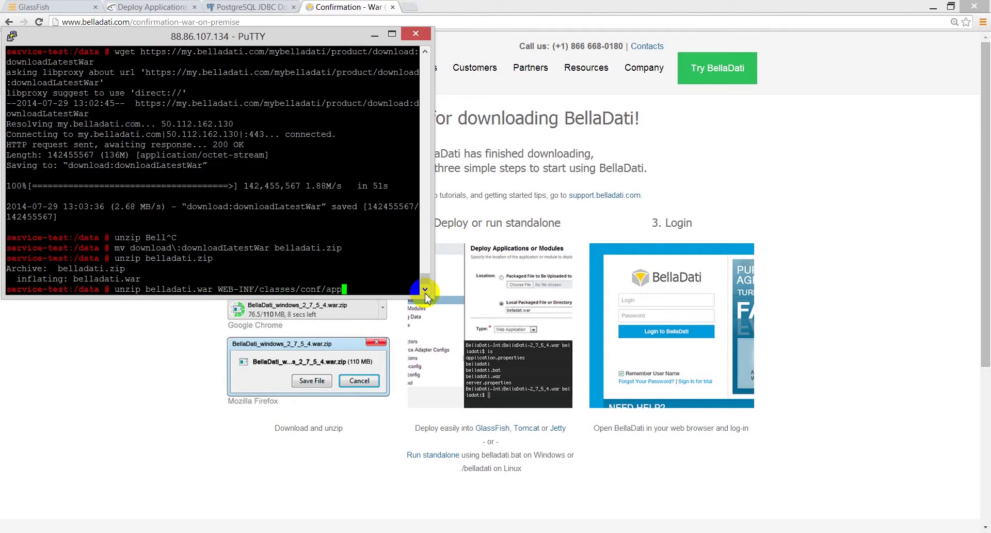
text(lication.properties)
key(Return)
- Open application.properties in vi and set secure-mode to true and production-mode to false
text(vi WEB-INF/classes/)
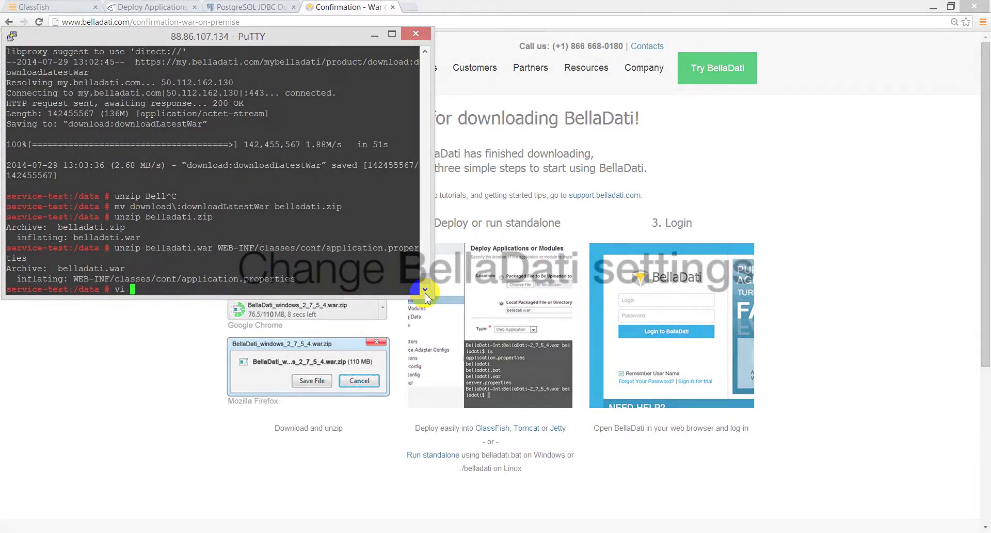
text(conf/application.properties)
key(Return)
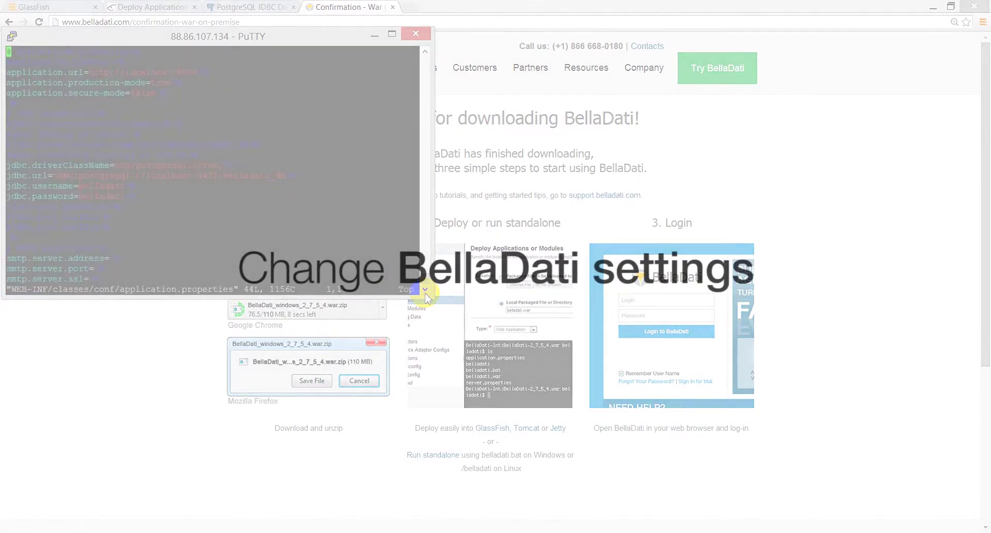
key(Down)
key(Down)
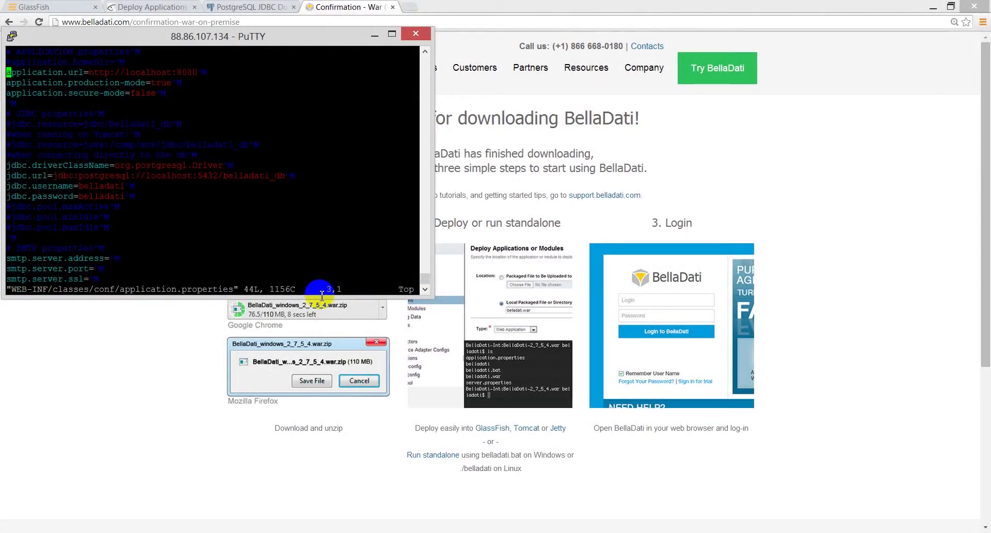
key(Left)
key(Left)
key(Left)
key(Left)
key(Left)
key(Left)
key(Left)
key(Left)
key(Left)
key(Left)
key(Left)
key(Left)
key(Left)
key(Left)
key(Left)
key(Left)
key(Left)
key(Left)
key(Left)
key(Down)
key(Down)
key(Right)
key(Right)
key(Right)
key(Right)
key(Right)
key(Right)
key(Right)
key(Right)
key(Right)
key(Right)
key(Right)
key(Right)
key(Right)
key(Right)
key(Right)
key(Right)
key(Right)
key(Right)
key(i)
key(BackSpace)
key(BackSpace)
key(BackSpace)
key(BackSpace)
key(BackSpace)
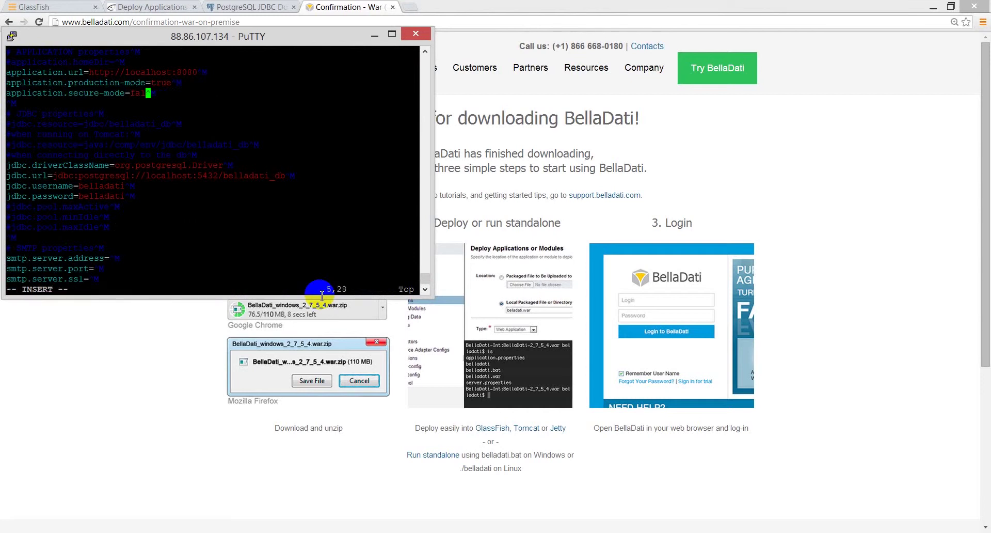
text(true)
key(BackSpace)
key(BackSpace)
text(fals)
text(s)
key(Right)
key(End)
key(Left)
key(BackSpace)
key(BackSpace)
key(BackSpace)
key(BackSpace)
key(BackSpace)
key(BackSpace)
key(BackSpace)
- Comment out the direct jdbc.* lines with # so jdbc.resource=jdbc/belladati_db is used
key(BackSpace)
key(BackSpace)
key(BackSpace)
key(BackSpace)
text(service-test.belladati.com)
key(Down)
key(Down)
key(Down)
key(Down)
key(Down)
key(Down)
key(Down)
key(Down)
key(Down)
key(Left)
key(Left)
key(Left)
key(Left)
key(Left)
key(Left)
key(Left)
key(Left)
key(Left)
key(Left)
key(Left)
key(Left)
key(Left)
key(Left)
key(Left)
key(Left)
key(Left)
key(Left)
key(Left)
key(Left)
key(Left)
key(Left)
text(##)
key(Left)
key(Down)
text(#)
key(Left)
key(Down)
text(#)
key(Up)
key(Up)
key(Up)
key(Up)
key(Up)
key(BackSpace)
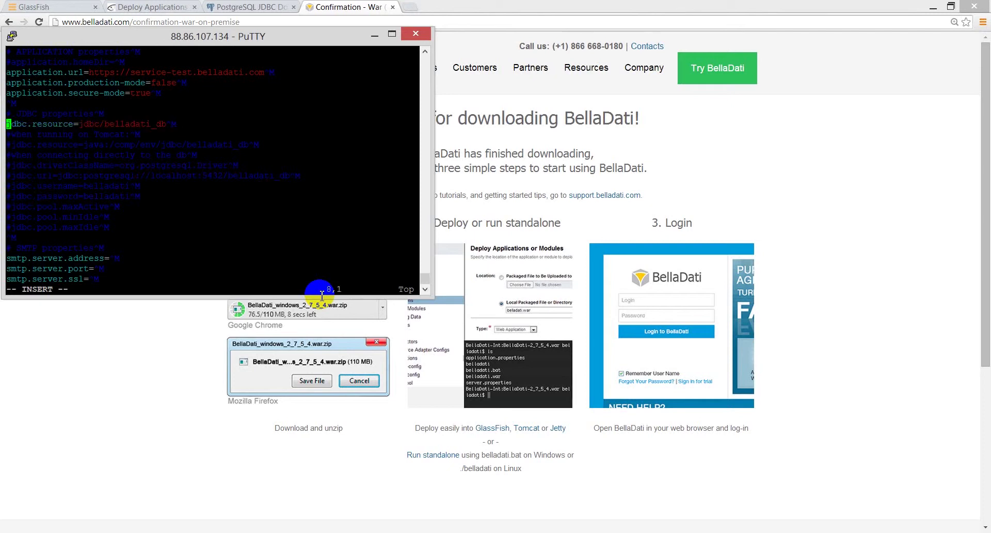
key(Right)
key(Right)
key(Right)
key(Right)
key(Right)
key(Right)
key(Right)
key(Right)
key(Right)
key(Right)
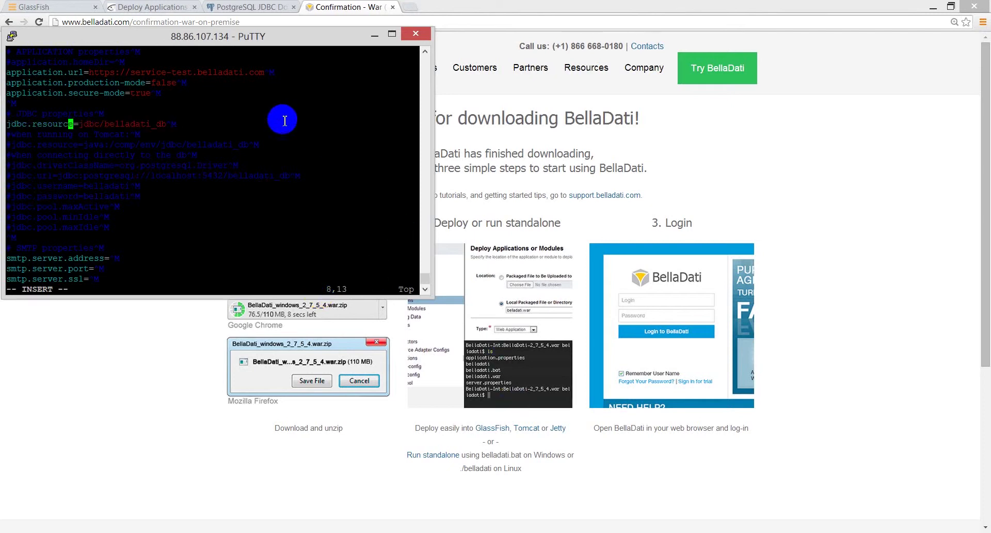
- Check that jdbc.resource matches the GlassFish JNDI name jdbc/belladati_db
drag(125, 123, 104, 114)
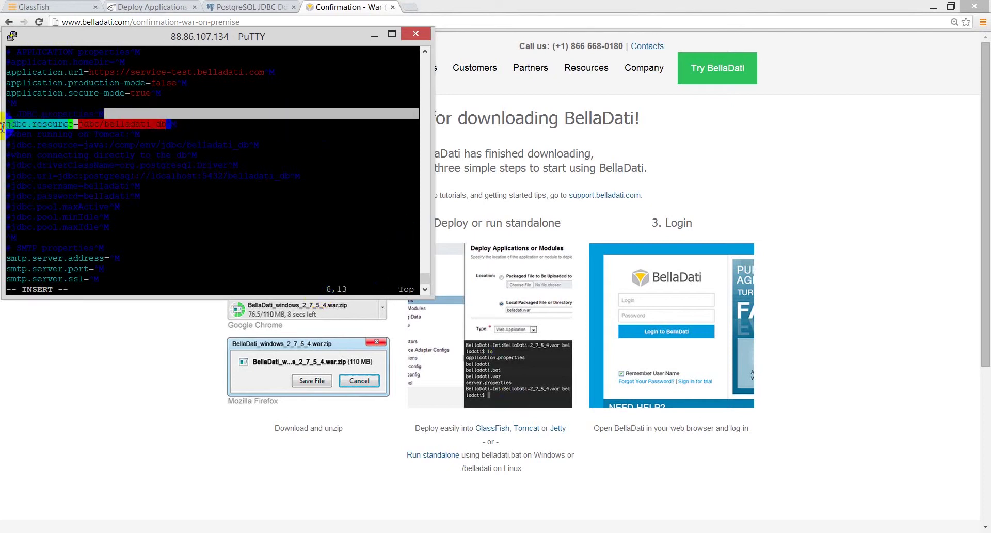
click(135, 6)
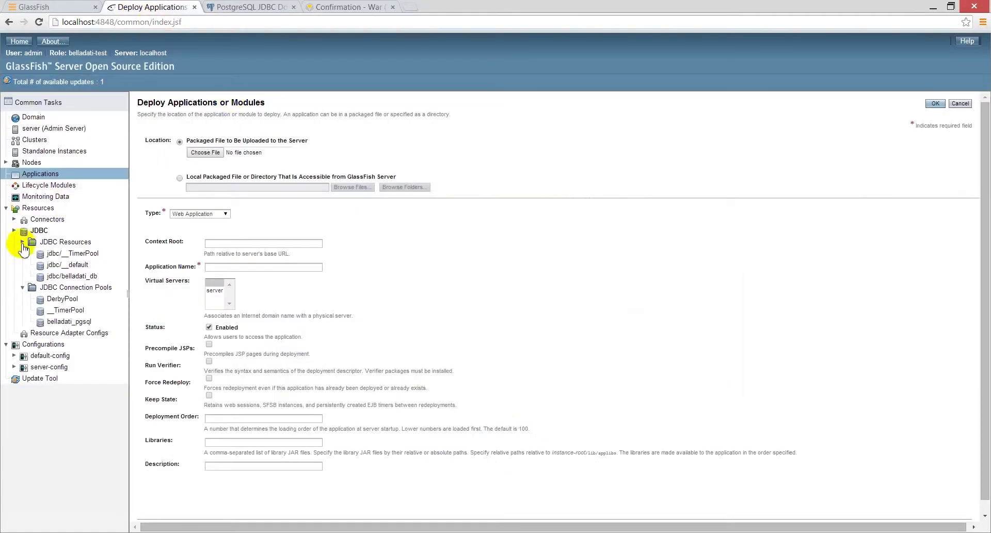
click(81, 277)
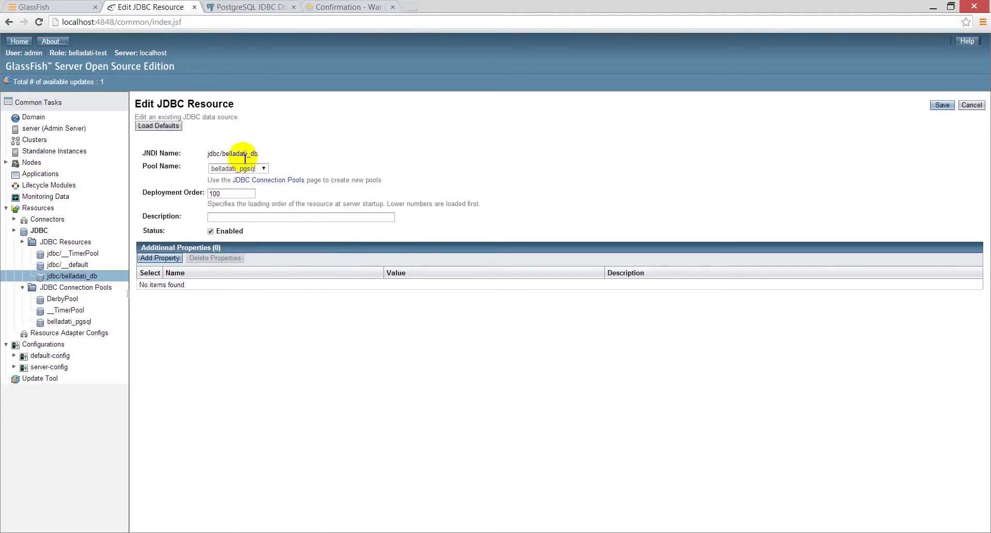
drag(260, 155, 208, 153)
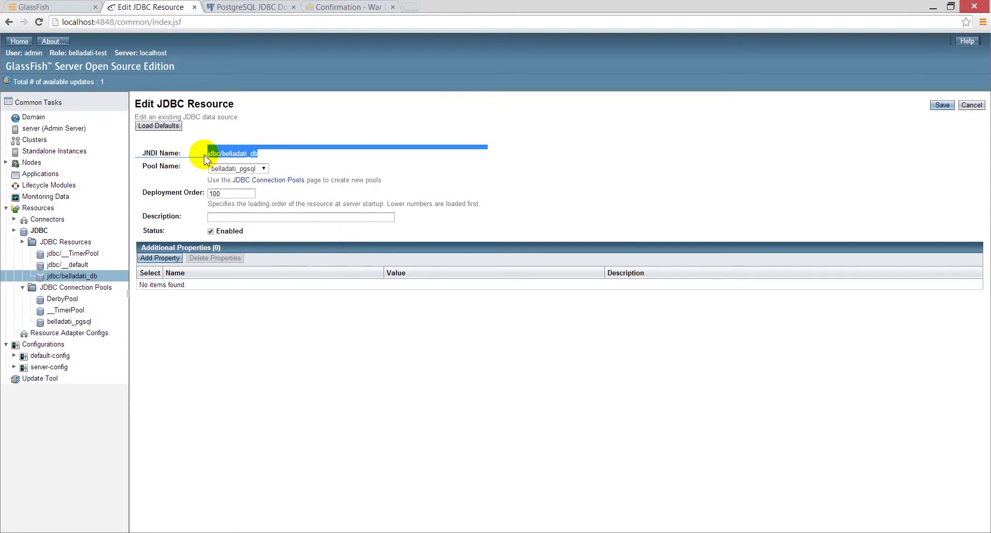
click(50, 176)
key(alt+Tab)
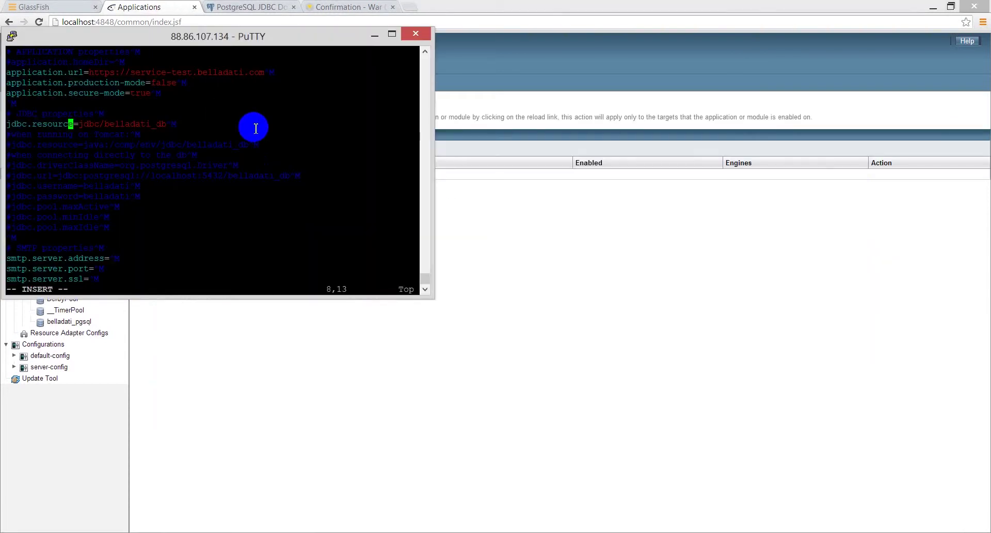
- Save and close application.properties with :wq
key(Escape)
text(:)
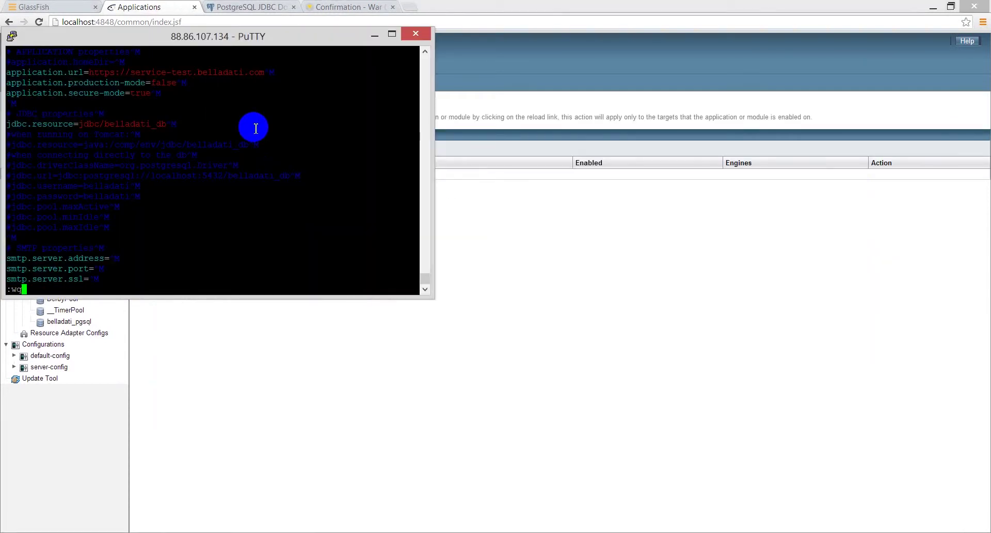
text(wq)
key(Return)
- Replace WEB-INF/classes/conf/application.properties inside belladati.war using zip -d then zip -u
text(zip -d belladati)
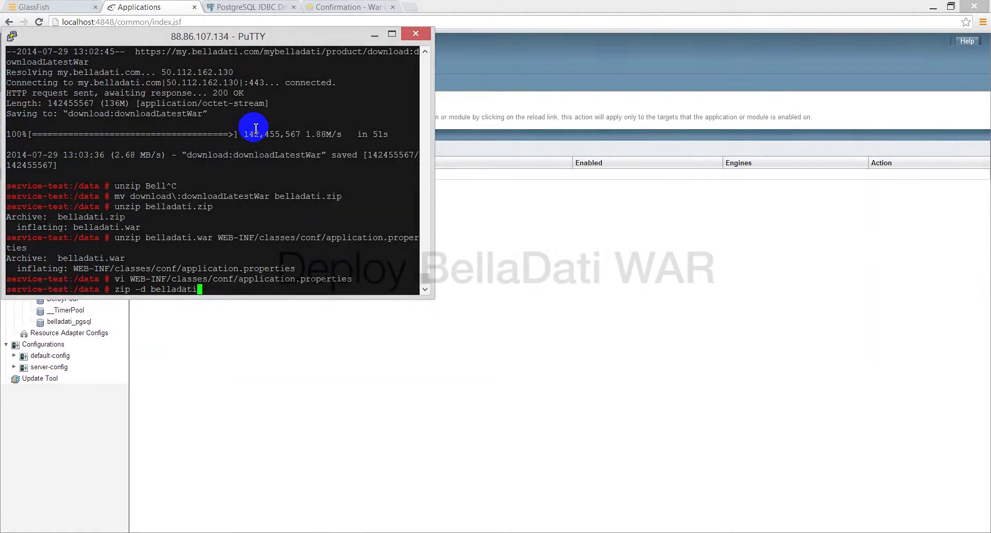
text(.war WEB-INF/classes/conf/application.properties)
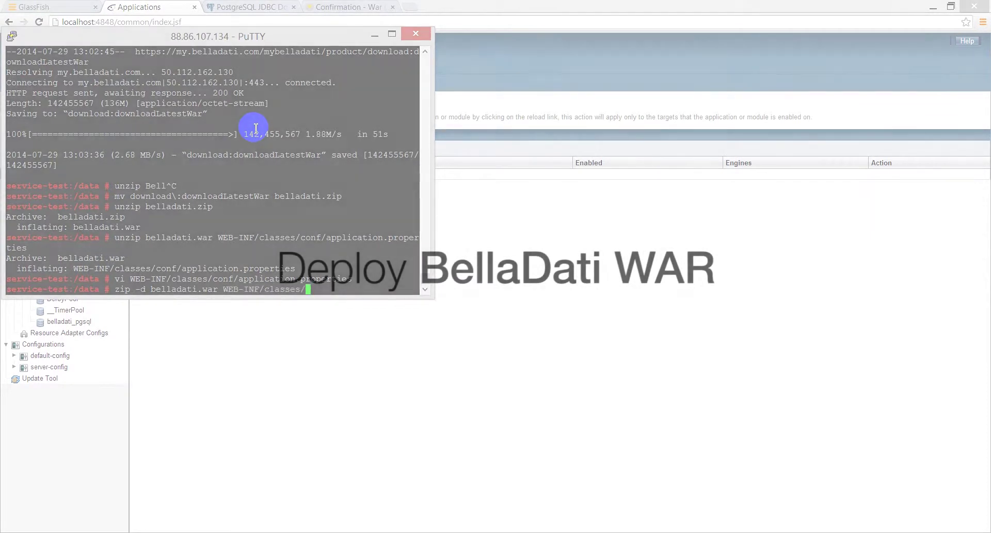
key(Return)
key(Up)
key(Left)
key(Left)
key(Left)
key(Left)
key(Left)
key(Left)
key(Left)
key(Left)
key(Left)
key(Left)
key(Left)
key(Left)
key(Left)
key(Left)
key(Left)
key(Left)
key(Left)
key(Left)
key(Left)
key(Left)
text(u)
key(Return)
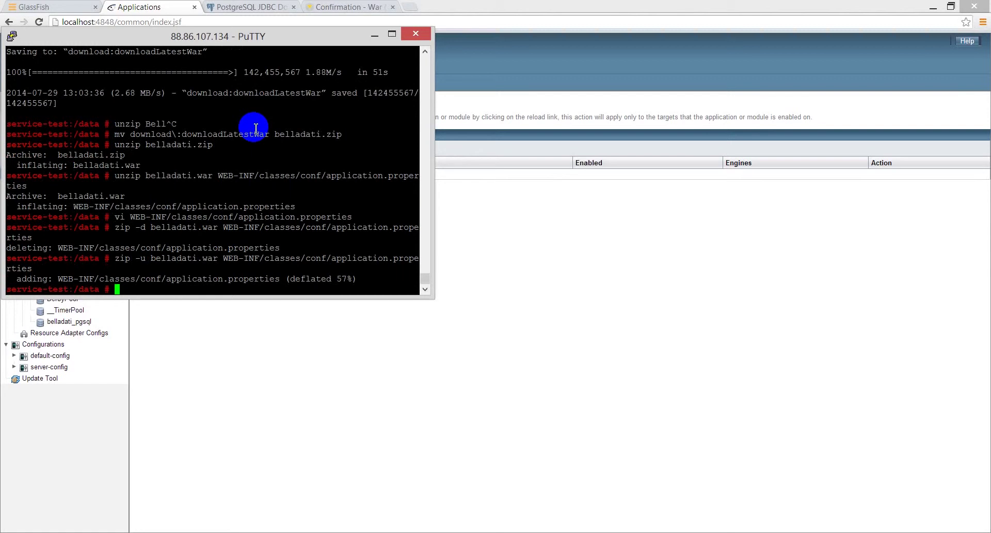
- Deploy the server-side file /data/belladati.war as web application belladati with context root /
click(392, 334)
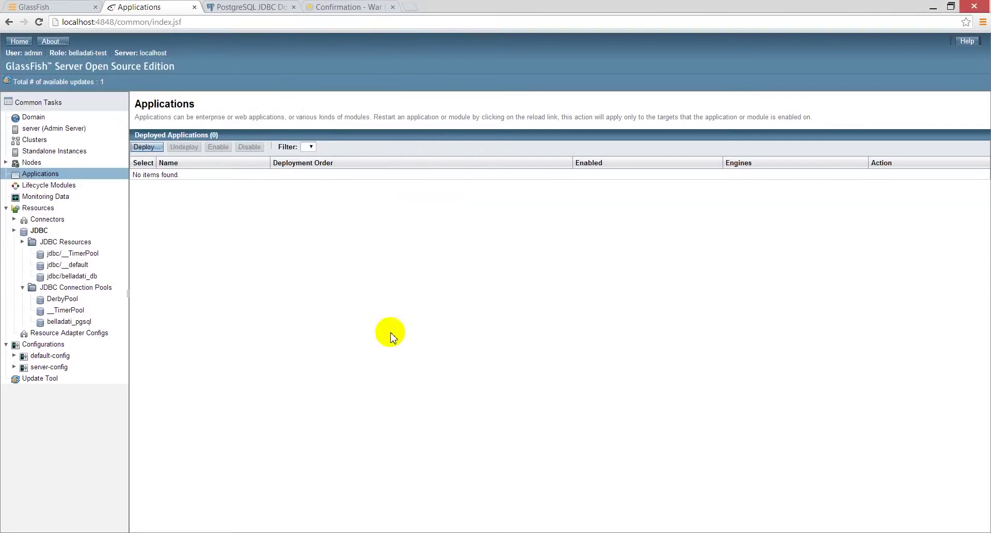
click(144, 146)
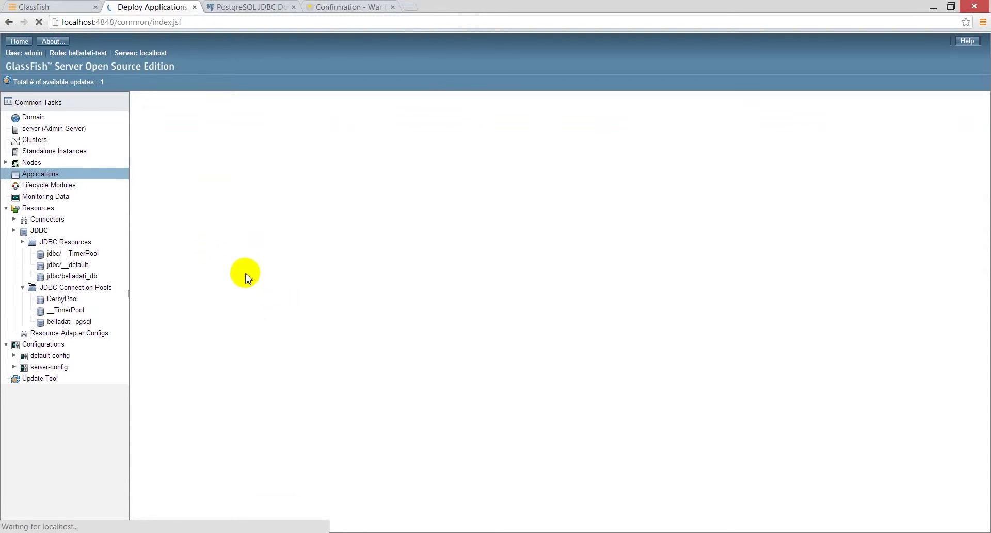
click(248, 177)
click(244, 188)
text(/data/bellada)
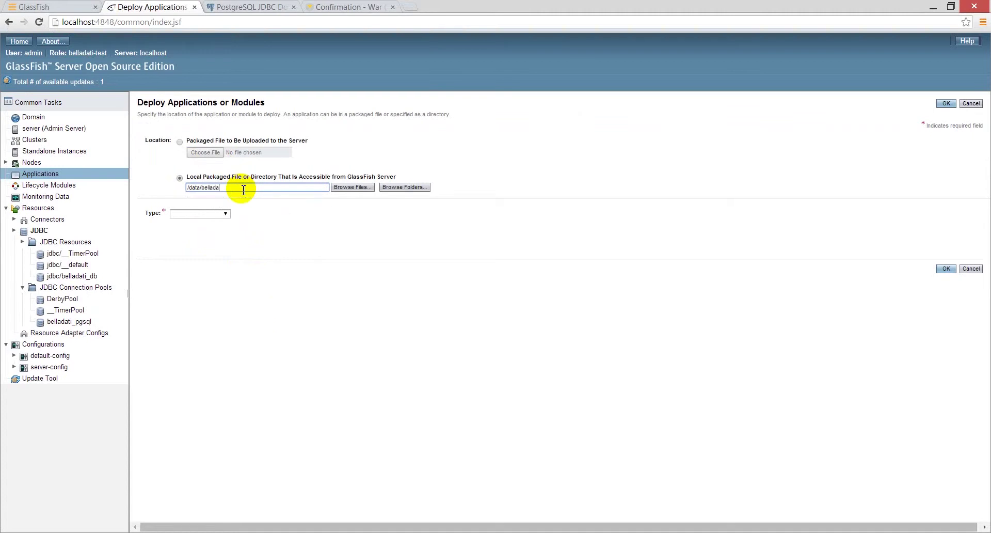
text(ti.war)
key(Tab)
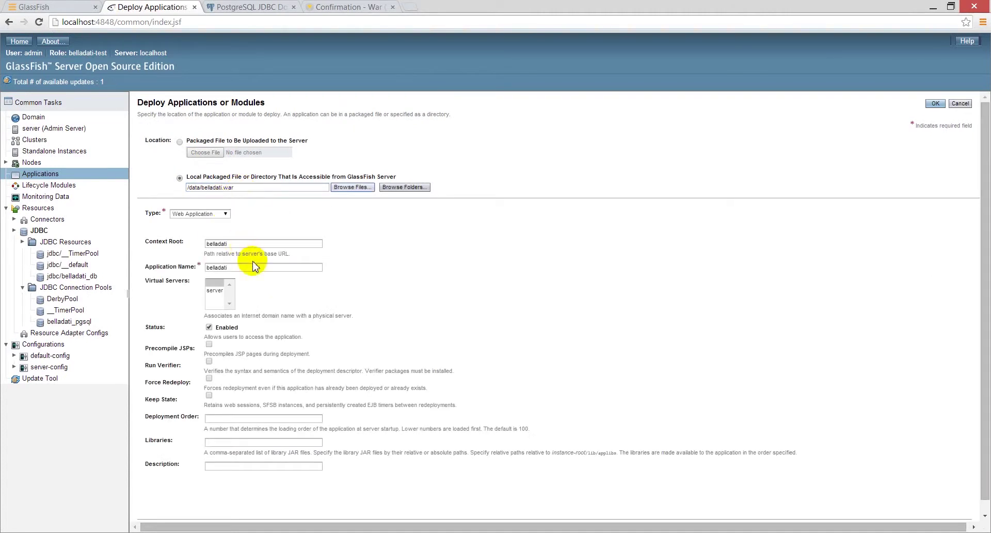
text(/)
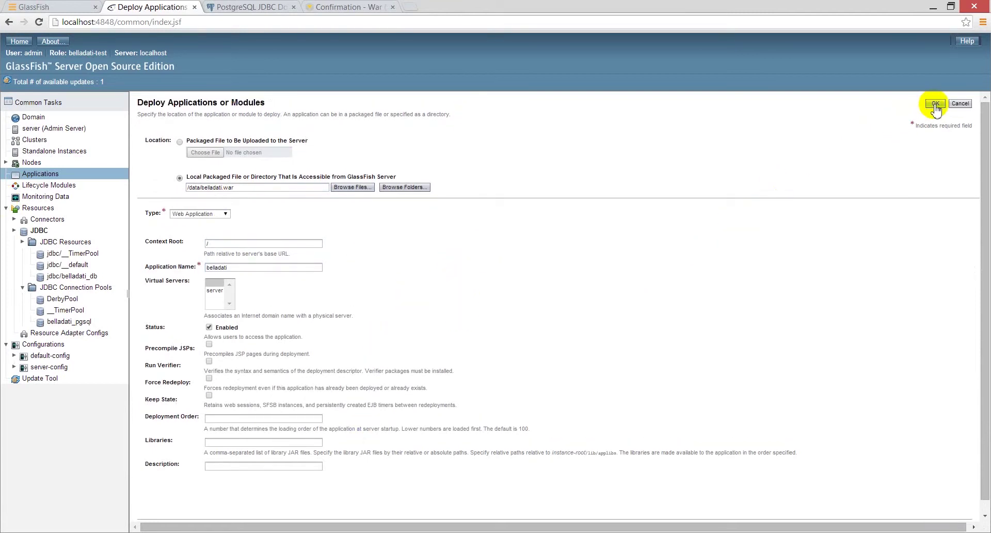
click(936, 106)
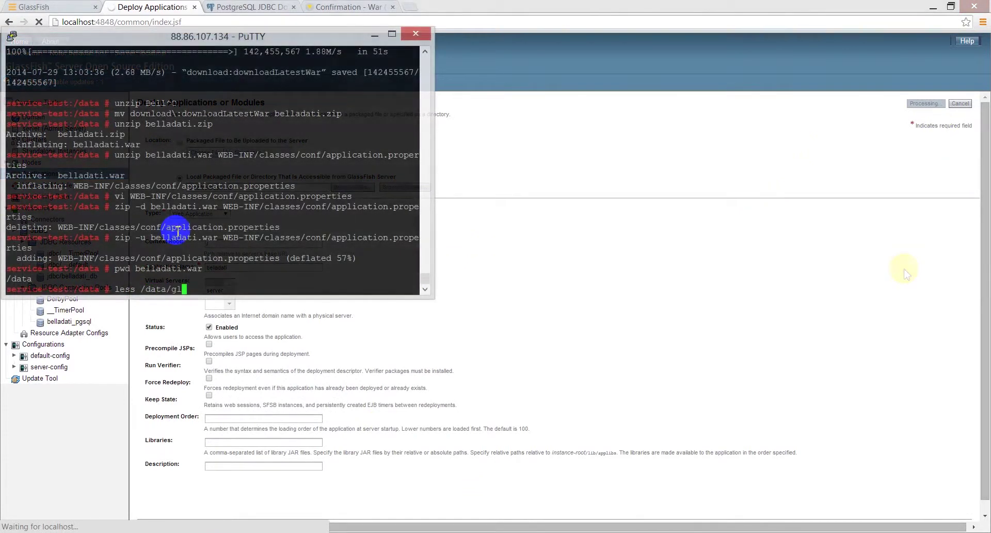
- Follow belladati-test's config/logs/belladati/belladati.log live in less, with the PuTTY window maximized
text(ta/glassfish/belladati-test/)
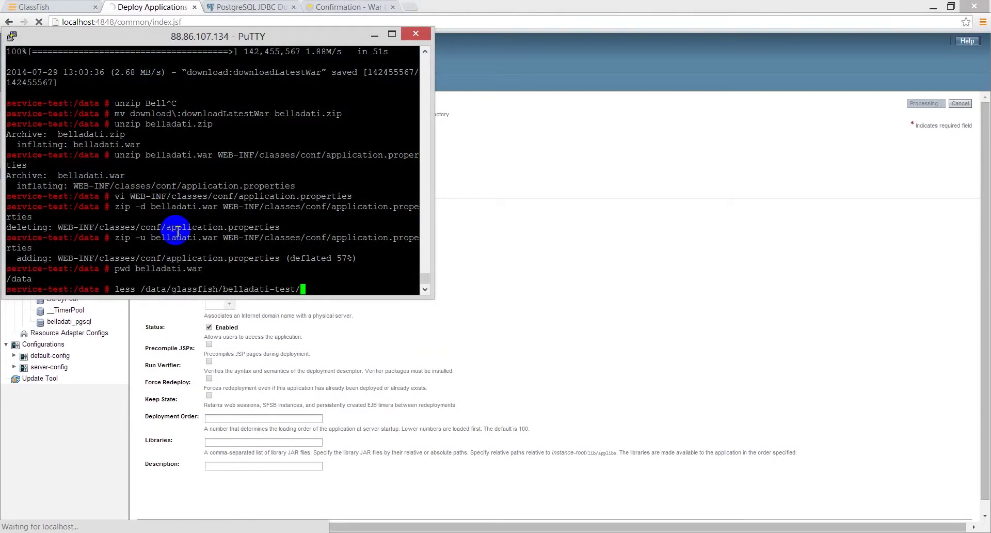
text(config/logs/)
key(Tab)
text(belladati.log)
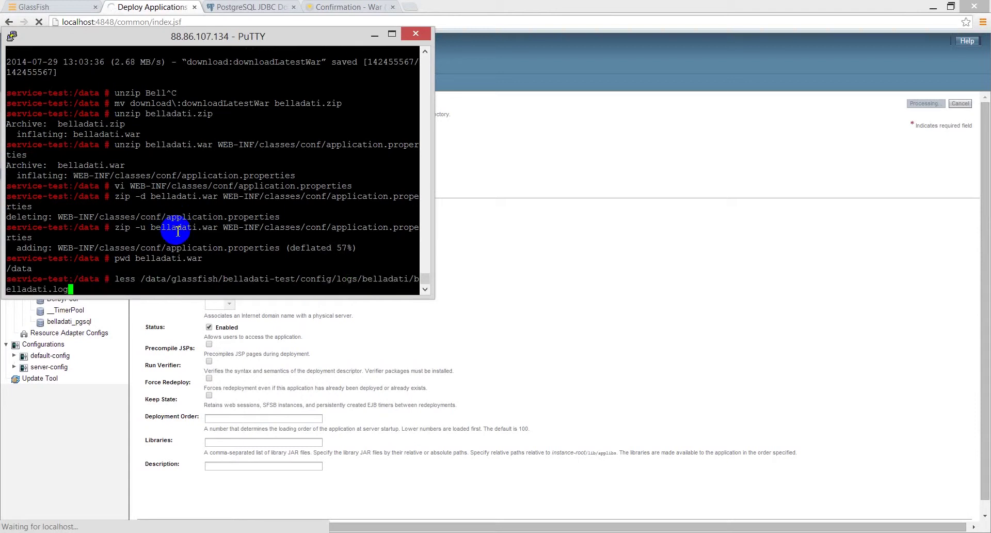
key(Return)
key(shift+f)
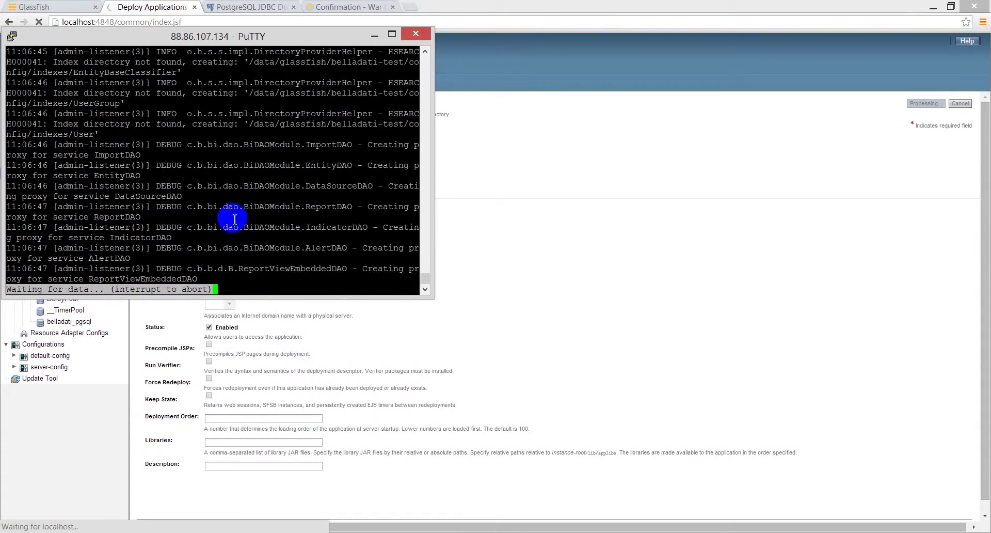
click(393, 35)
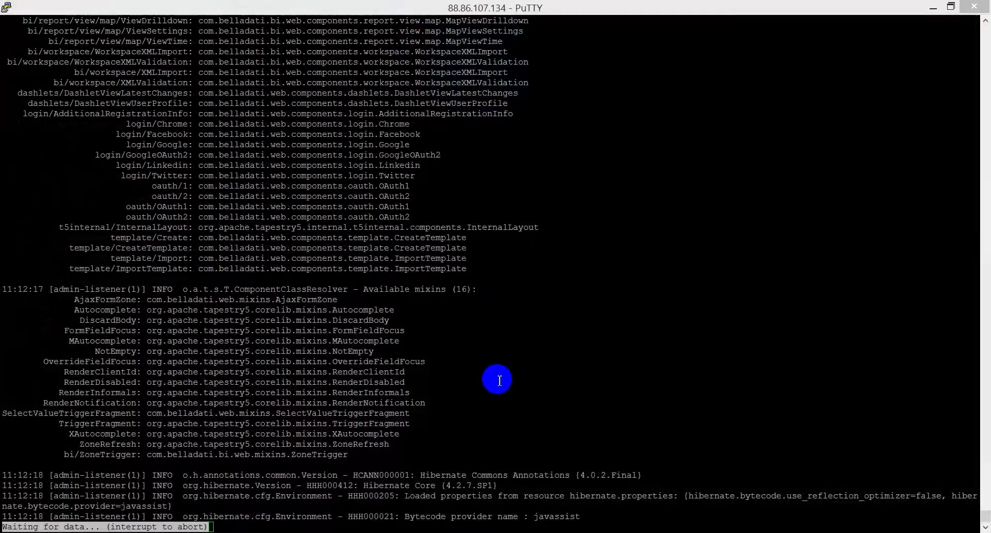